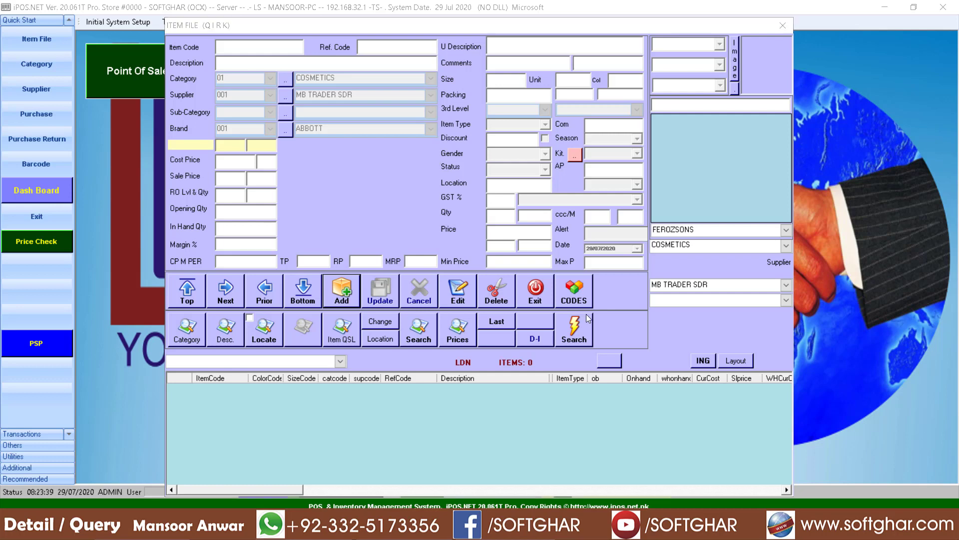
# - Switch to Paint to view the panadol.jpg package photo, and return to the item file in iPOS.NET
pyautogui.click(342, 296)
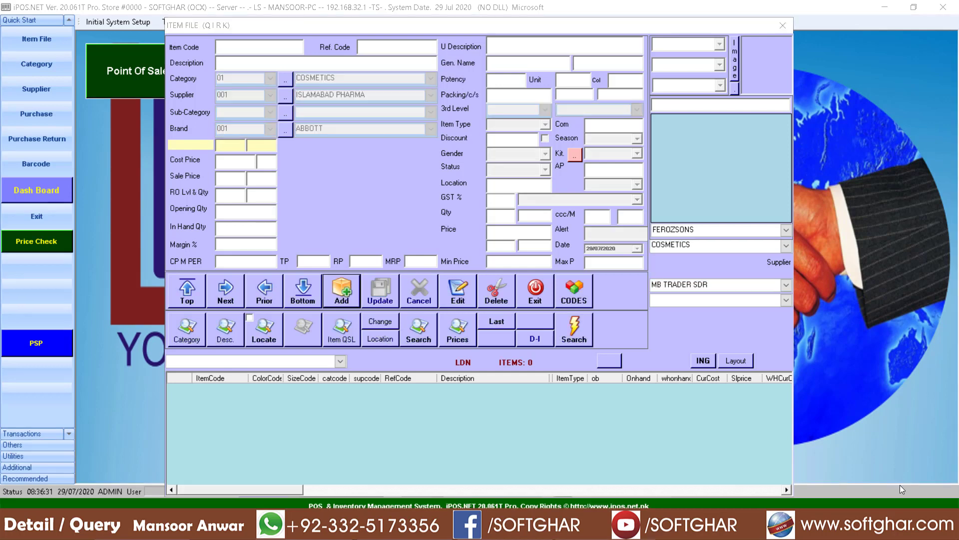
pyautogui.moveTo(405, 529)
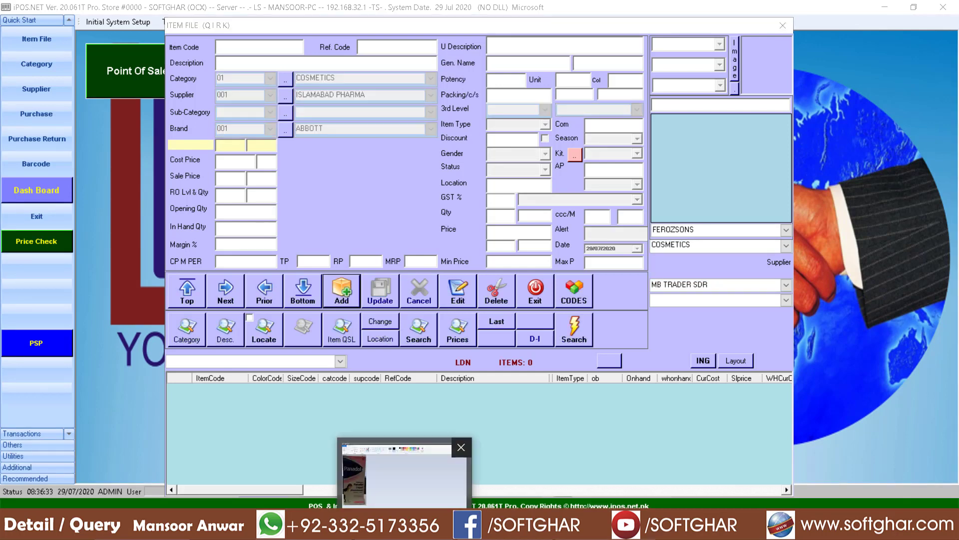
pyautogui.click(403, 470)
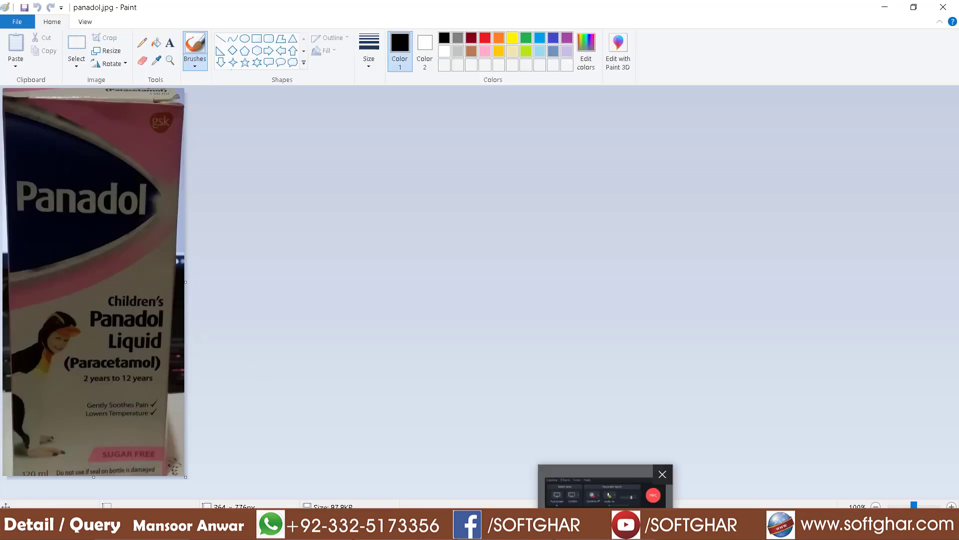
pyautogui.moveTo(504, 530)
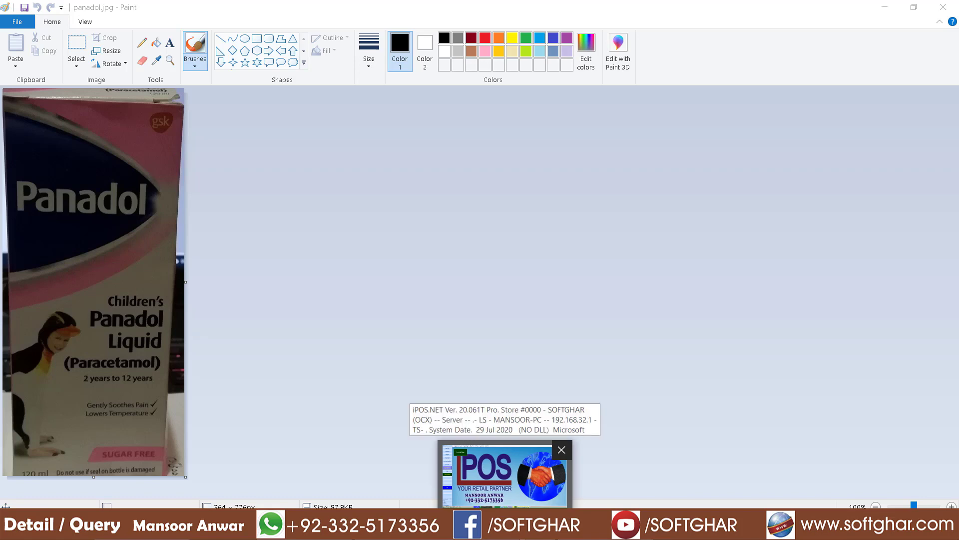
pyautogui.click(505, 475)
# - Start a new item with code 010001 and description PANADOL 120ML, checking the volume on the package photo
pyautogui.click(343, 303)
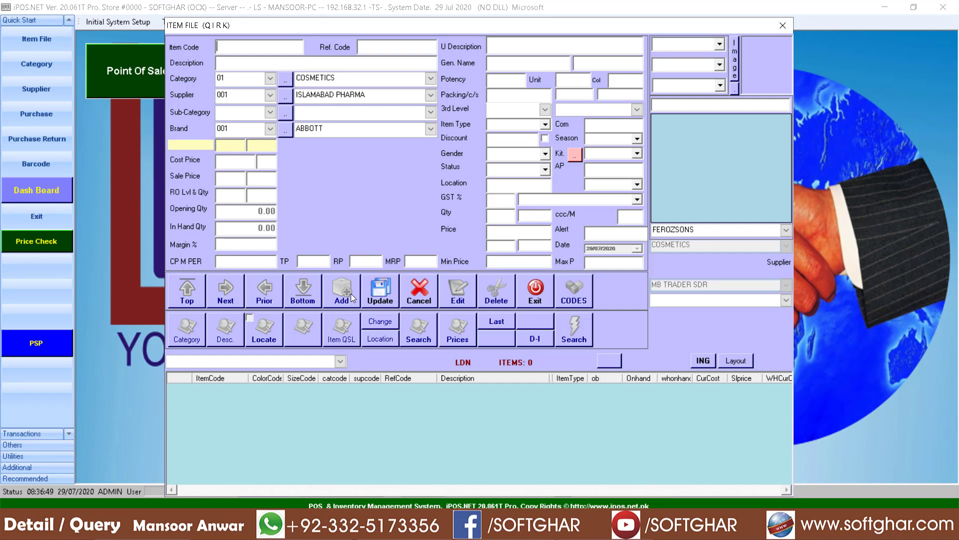
pyautogui.write('010001')
pyautogui.press('Return')
pyautogui.click(239, 63)
pyautogui.write('PANADO')
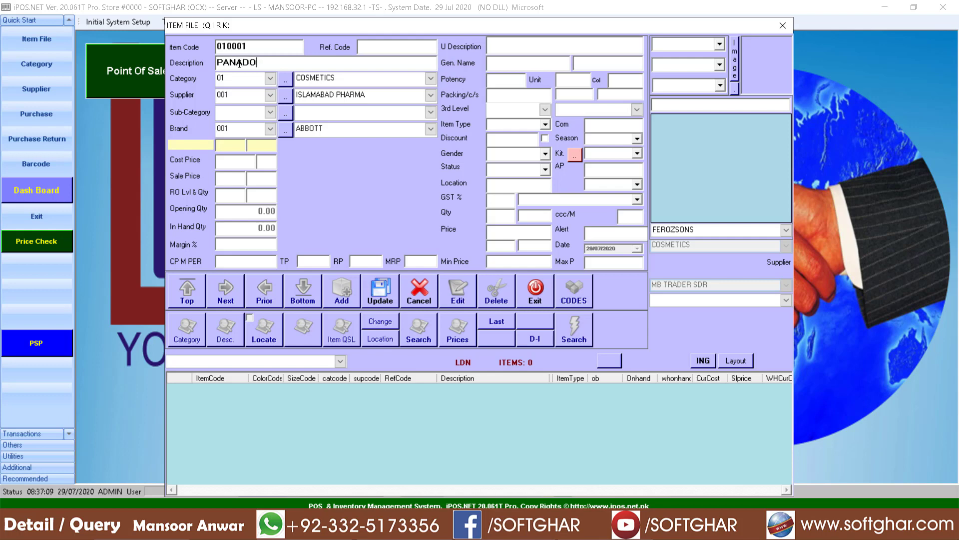
pyautogui.write('L 120ML')
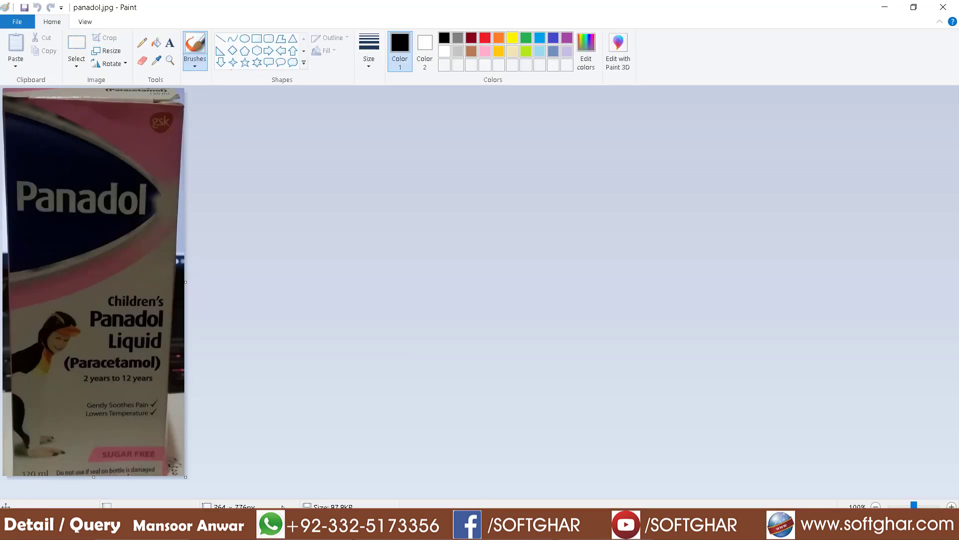
pyautogui.hotkey('alt', 'Tab')
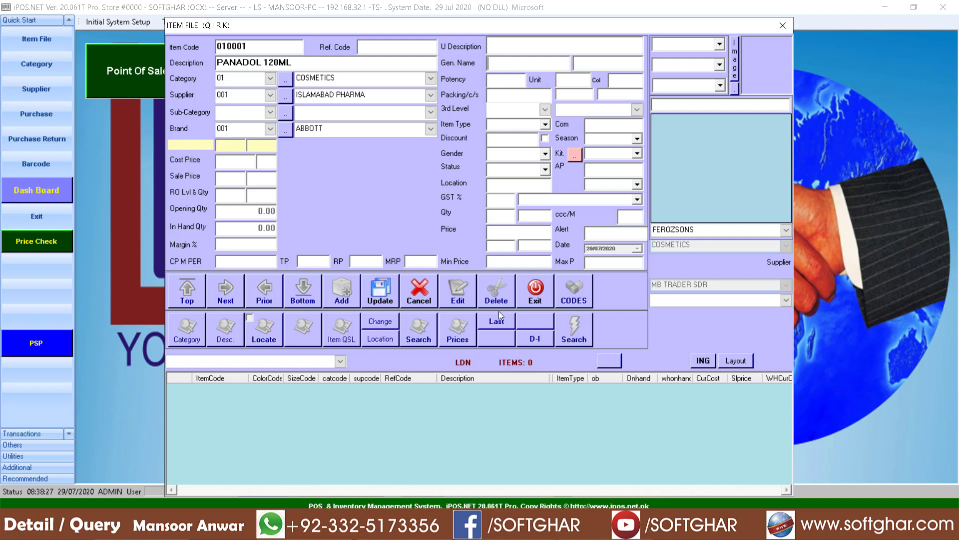
# - Switch to Paint, underline the generic name Paracetamol on the package photo, and return to the item file
pyautogui.moveTo(404, 530)
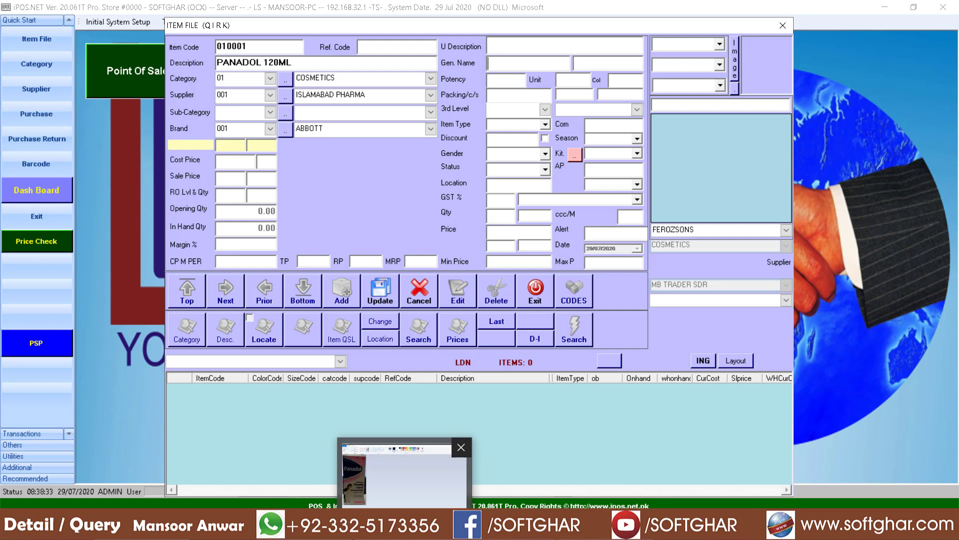
pyautogui.click(404, 529)
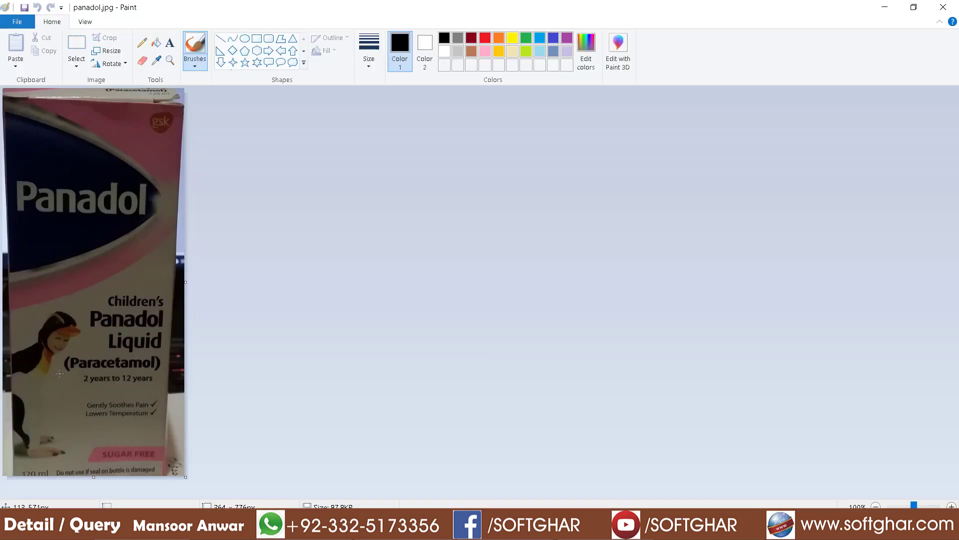
pyautogui.moveTo(59, 374); pyautogui.dragTo(165, 376)
pyautogui.click(404, 530)
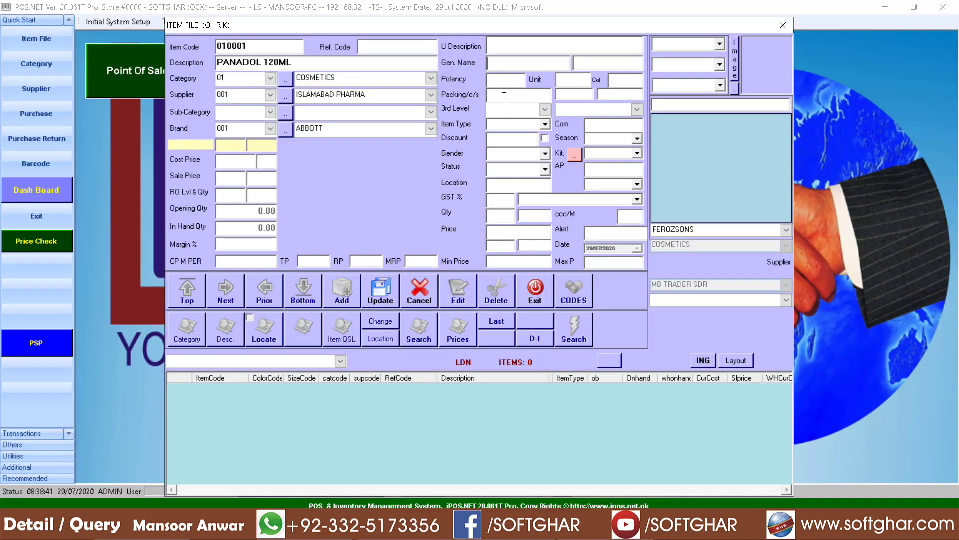
# - Enter the generic name paracetamol, potency 120, unit ML and packing 1, checking them against the package photo
pyautogui.write('paracetamol')
pyautogui.click(504, 84)
pyautogui.write('120')
pyautogui.click(562, 81)
pyautogui.write('ML')
pyautogui.click(505, 97)
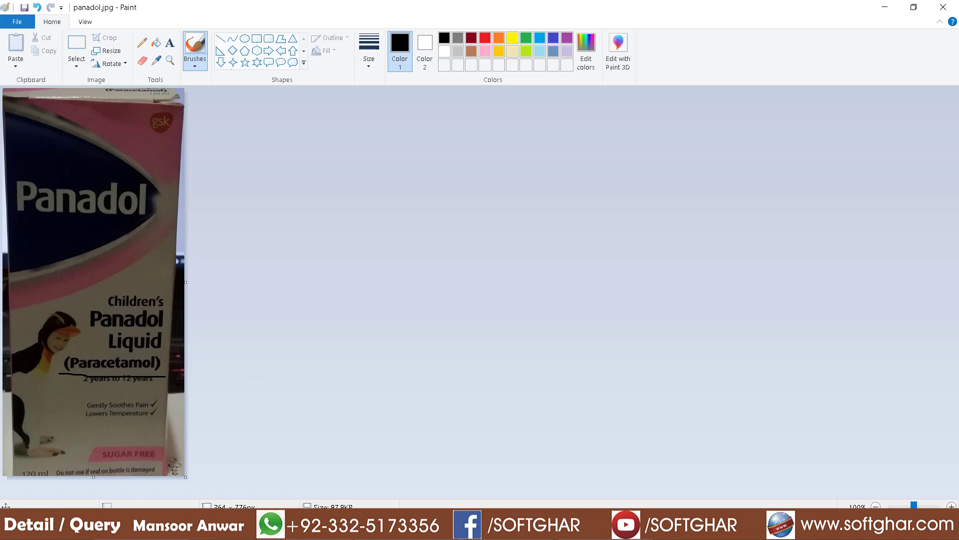
pyautogui.hotkey('alt', 'Tab')
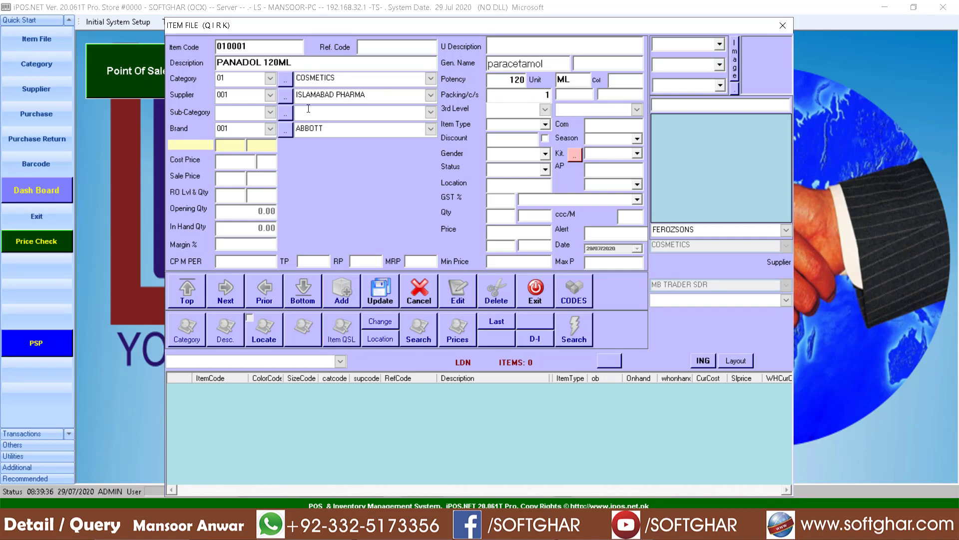
# - Check the category list in the Categories window, close it, and set the item's category to 01 MEDICINE
pyautogui.click(270, 78)
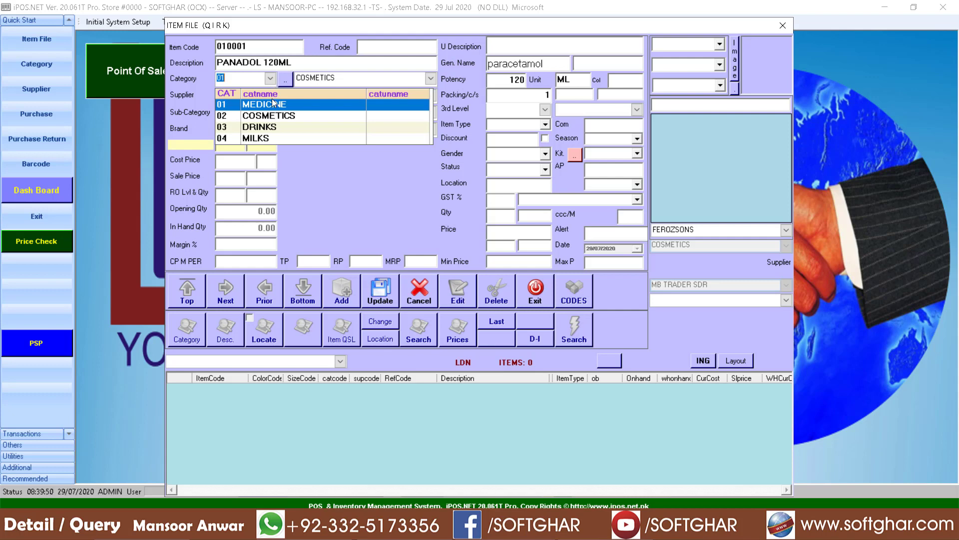
pyautogui.click(284, 80)
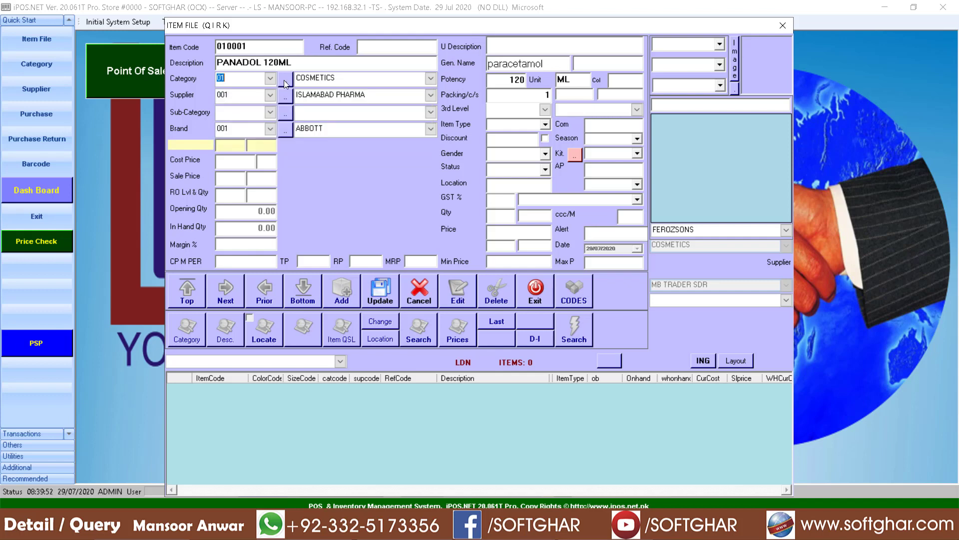
pyautogui.click(284, 80)
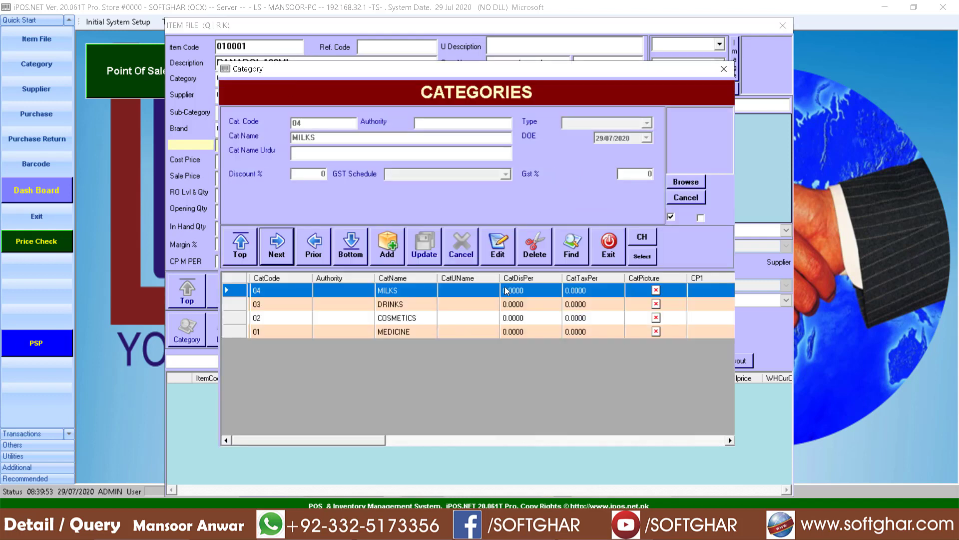
pyautogui.click(607, 250)
pyautogui.click(270, 79)
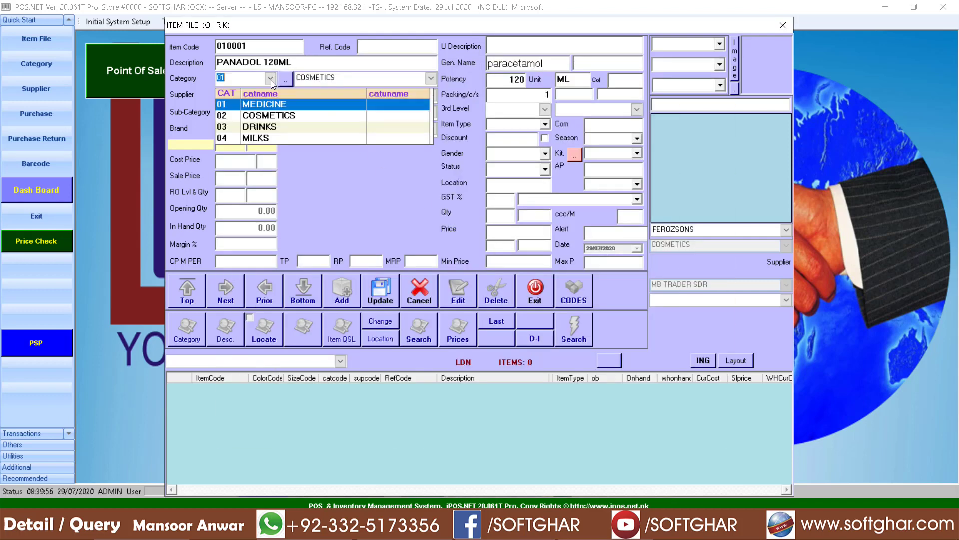
pyautogui.click(274, 109)
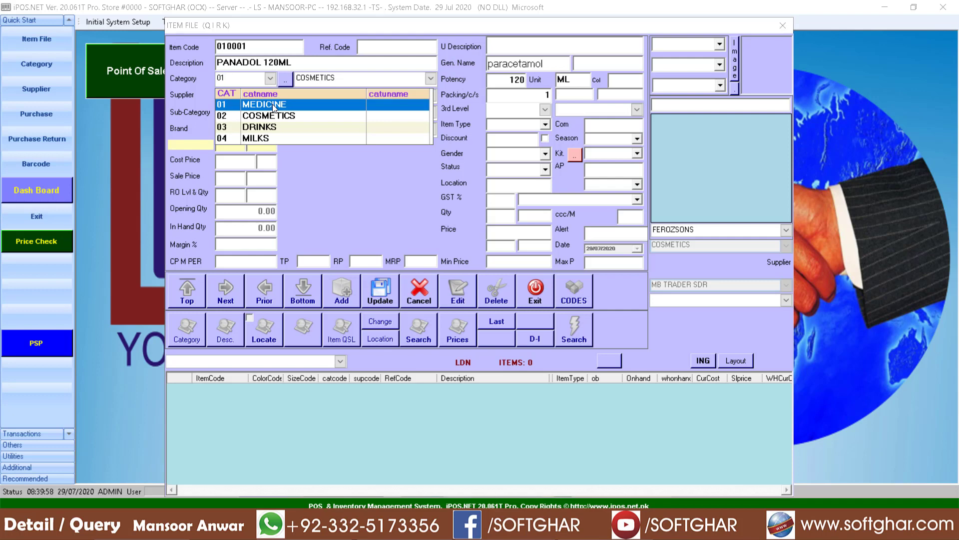
pyautogui.click(274, 105)
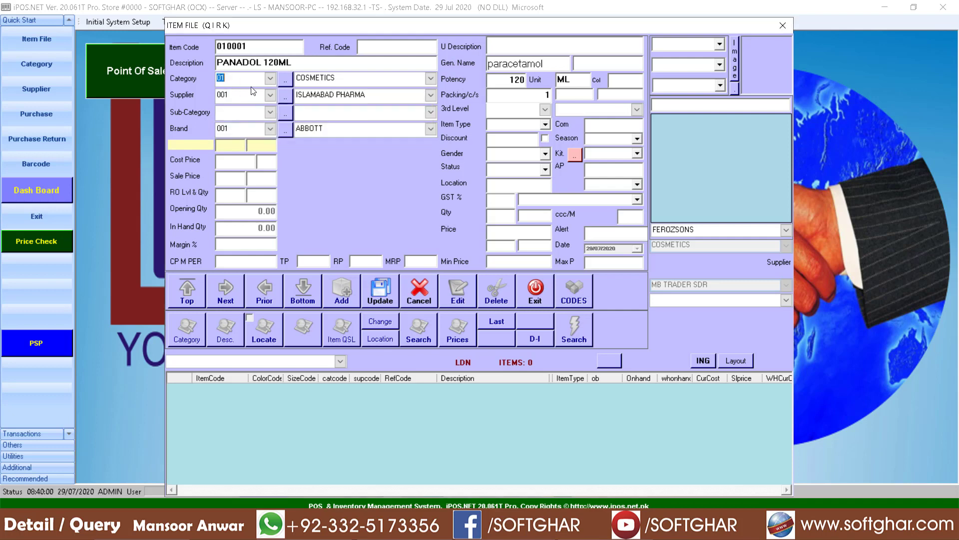
# - Set the item's supplier to 002 ISLAMABAD PHARMA
pyautogui.click(249, 96)
pyautogui.click(270, 95)
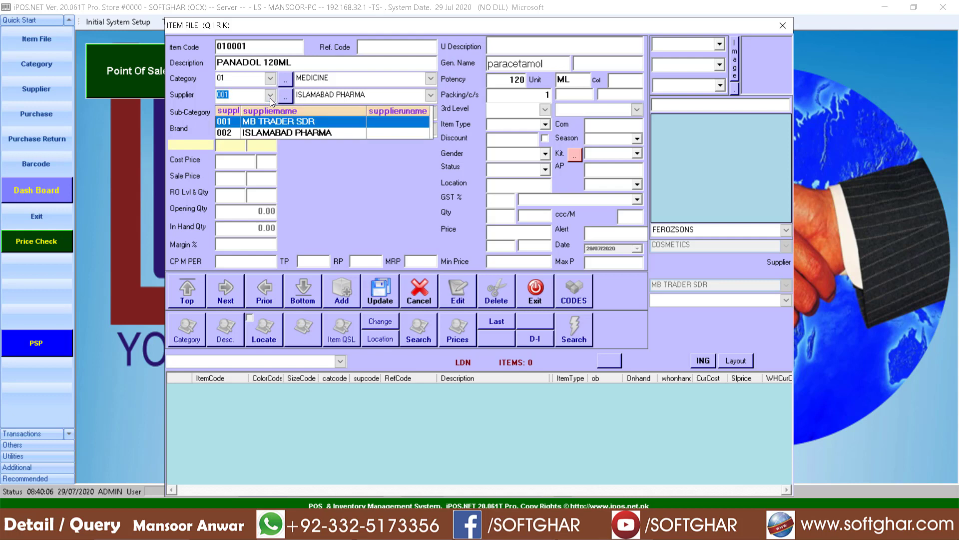
pyautogui.click(273, 132)
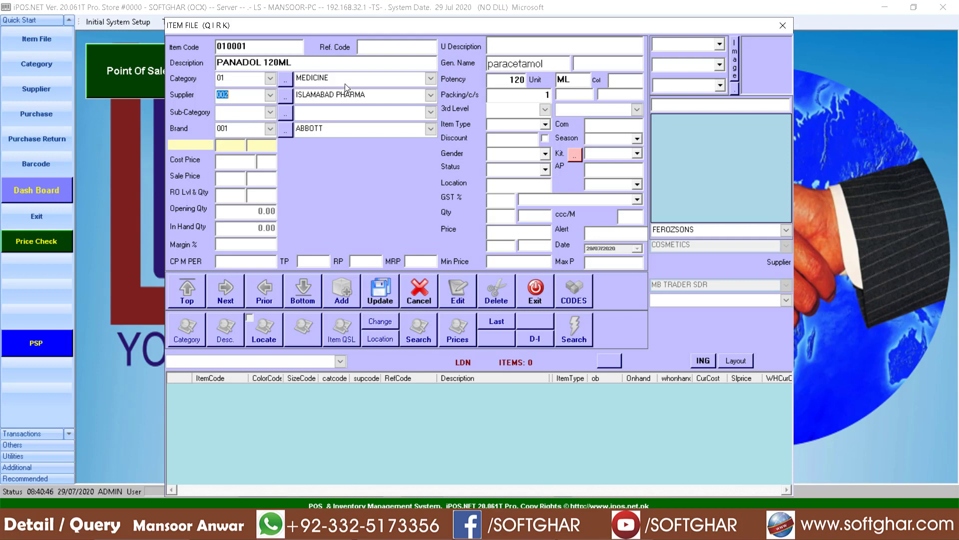
# - Check the manufacturer on the package photo in Paint and set the item's brand to 002 GLAXOSMITHKLINE
pyautogui.click(270, 129)
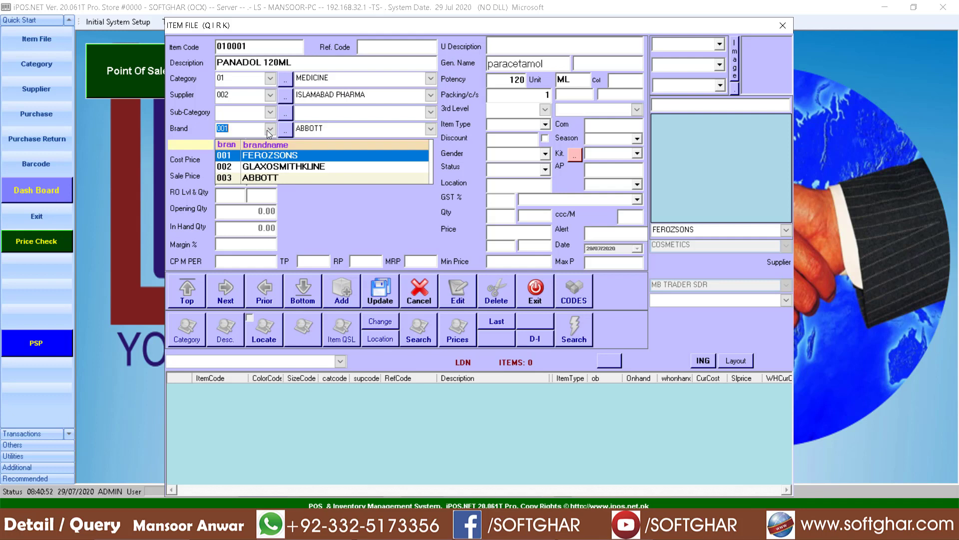
pyautogui.press('Down')
pyautogui.press('Down')
pyautogui.hotkey('alt', 'Tab')
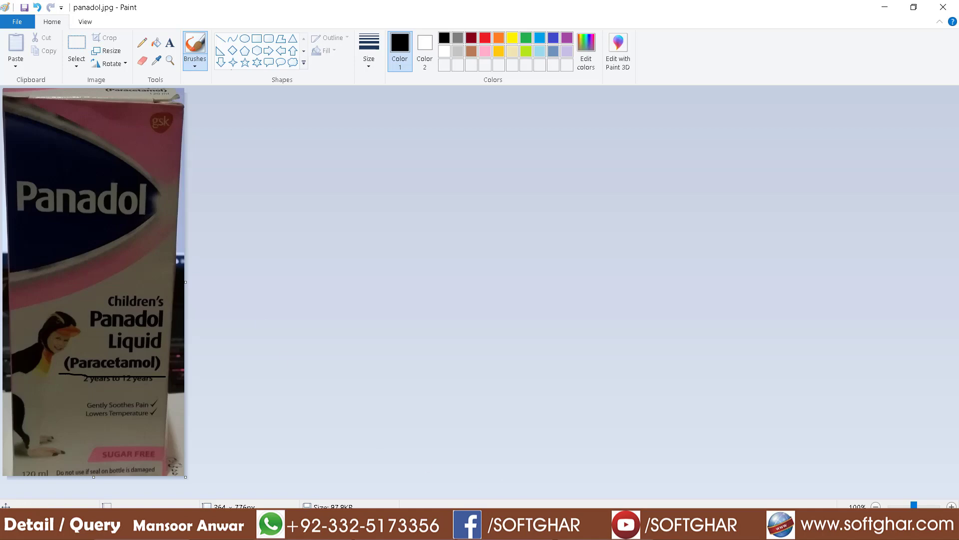
pyautogui.hotkey('alt', 'Tab')
pyautogui.click(270, 129)
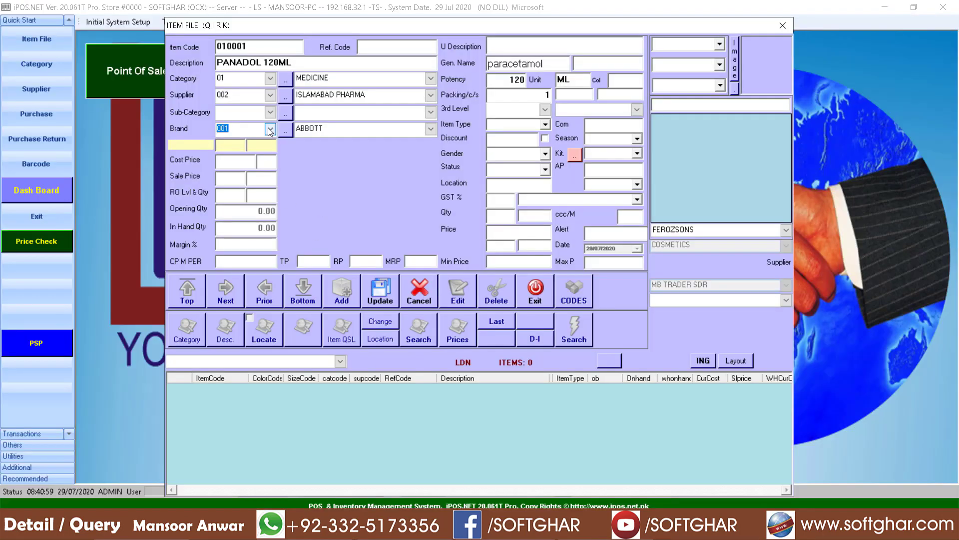
pyautogui.click(281, 166)
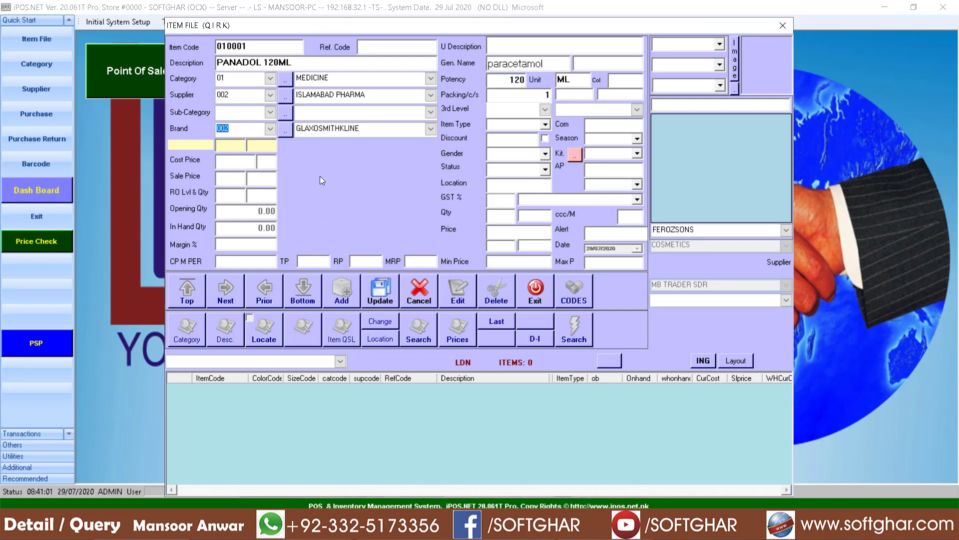
# - Set the item's cost price to 80 with a 15 percent markup
pyautogui.click(236, 164)
pyautogui.write('6')
pyautogui.write('0')
pyautogui.click(267, 164)
pyautogui.write('15')
pyautogui.press('Return')
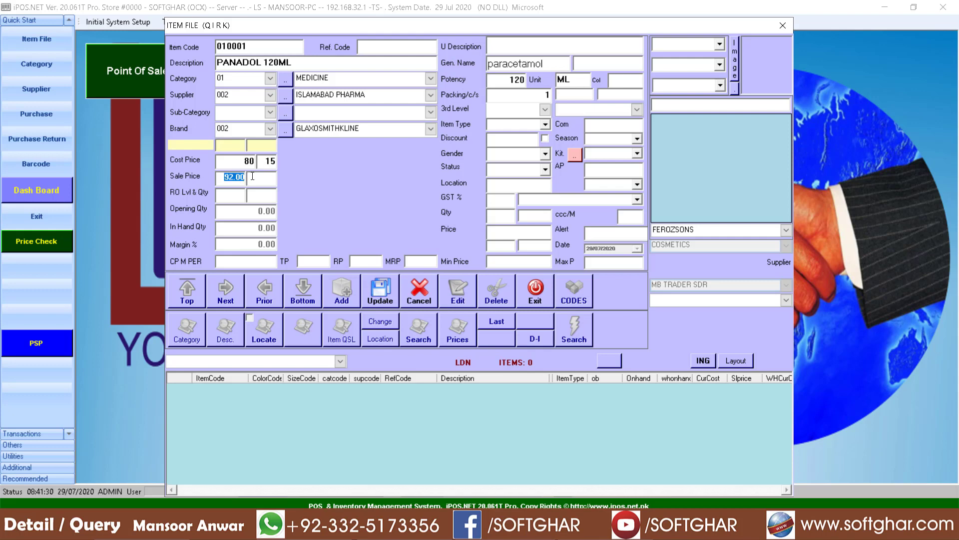
# - Set the sale price to 90 with a second price of 85, and the reorder level and quantity to 10 and 20
pyautogui.write('90')
pyautogui.write('5')
pyautogui.doubleClick(272, 177)
pyautogui.click(241, 196)
pyautogui.write('8')
pyautogui.write('20')
# - Review the item type and GST schedule options without choosing any, and set the location to C 2 R2
pyautogui.click(545, 125)
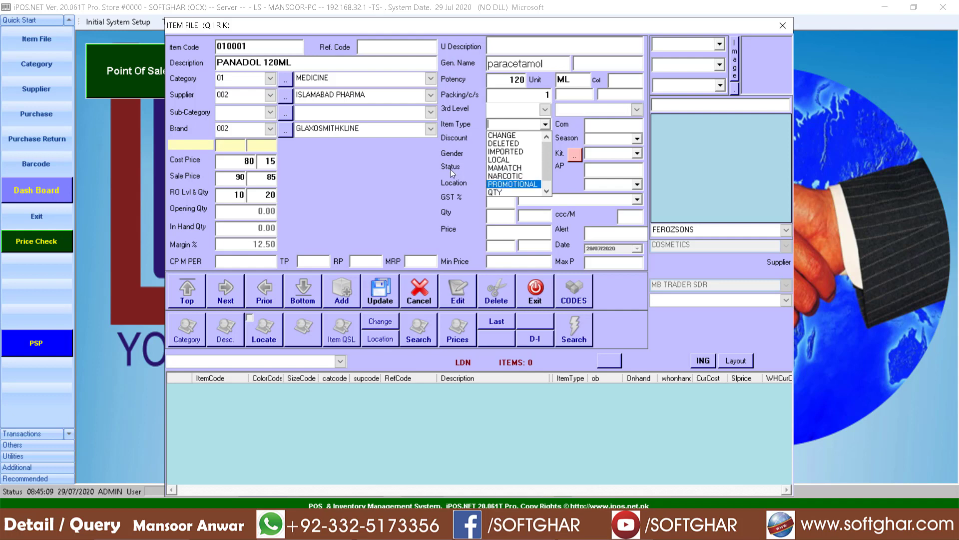
pyautogui.click(433, 163)
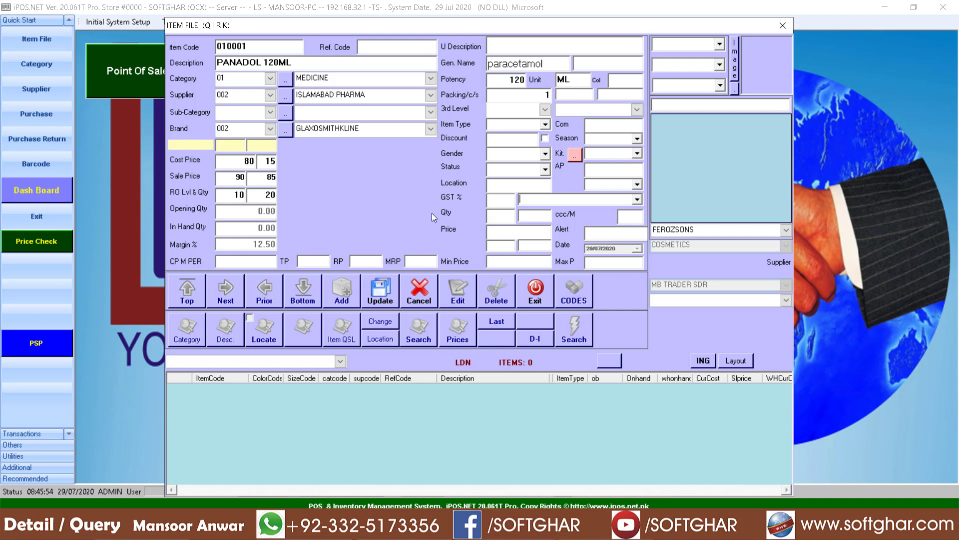
pyautogui.click(504, 185)
pyautogui.write('C 2 R2')
pyautogui.moveTo(525, 183); pyautogui.dragTo(471, 183)
pyautogui.click(637, 200)
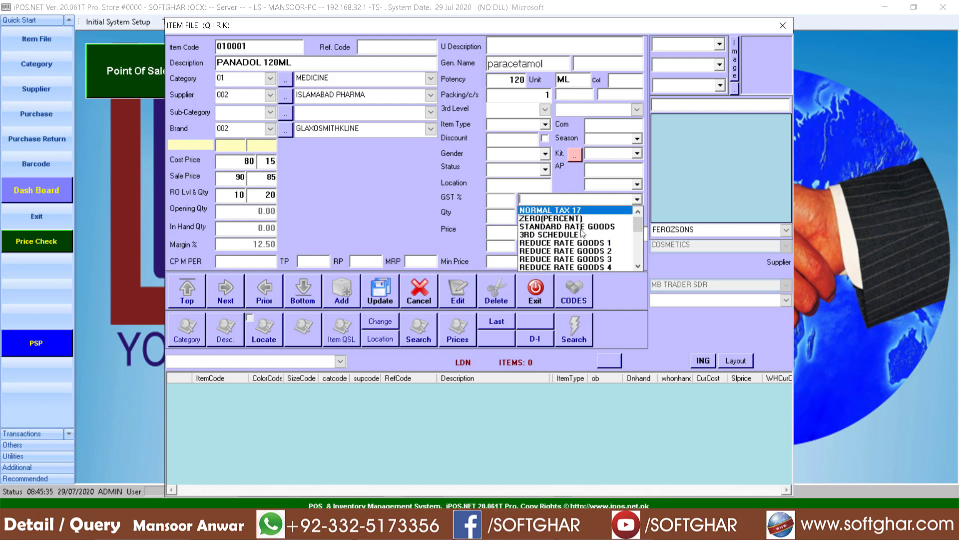
pyautogui.click(417, 211)
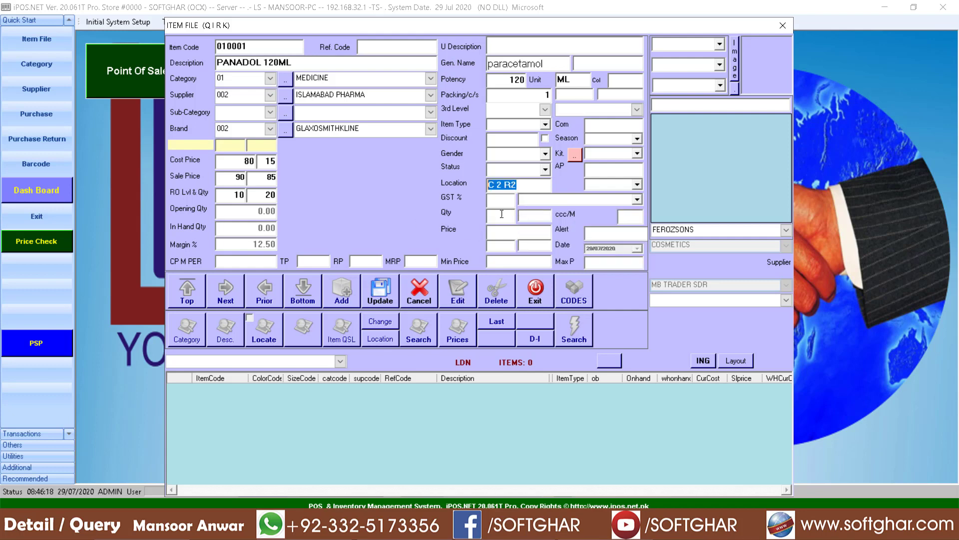
# - Try a quantity of 2 with a price of 88, and clear both values
pyautogui.click(504, 216)
pyautogui.write('2')
pyautogui.write('88')
pyautogui.click(507, 214)
pyautogui.press('BackSpace')
pyautogui.press('Return')
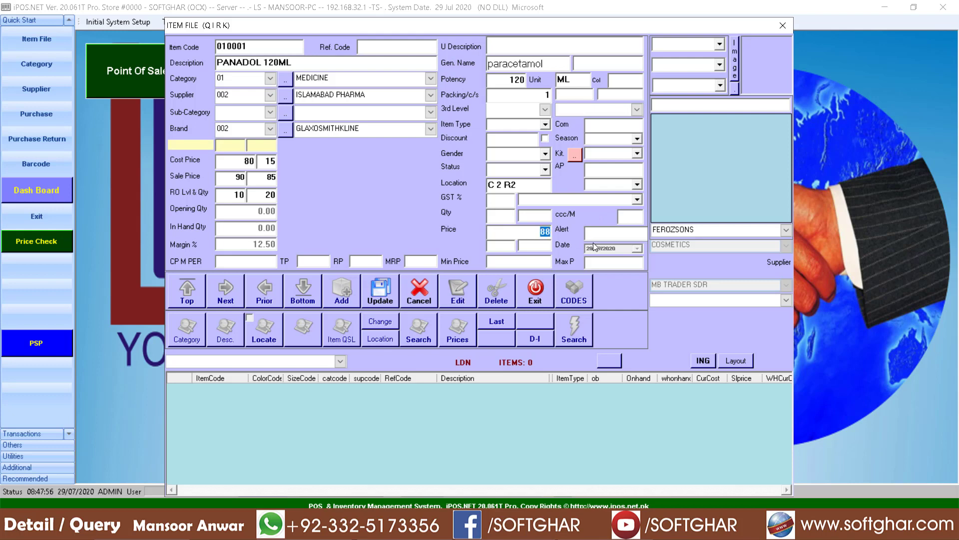
pyautogui.press('BackSpace')
# - Save the new PANADOL 120ML item record
pyautogui.click(381, 292)
pyautogui.click(506, 299)
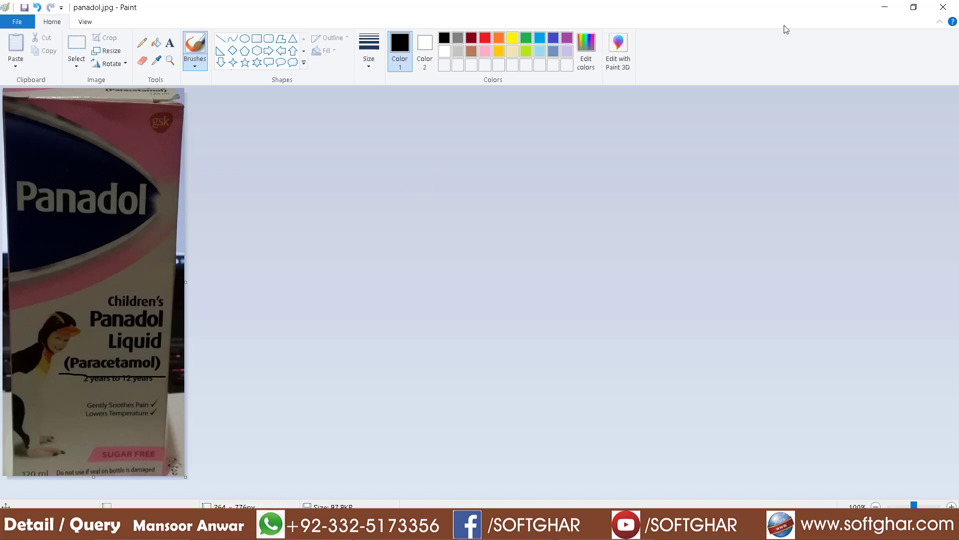
# - Close the package photo in Paint without saving changes and switch to the medicine folder in File Explorer
pyautogui.click(943, 7)
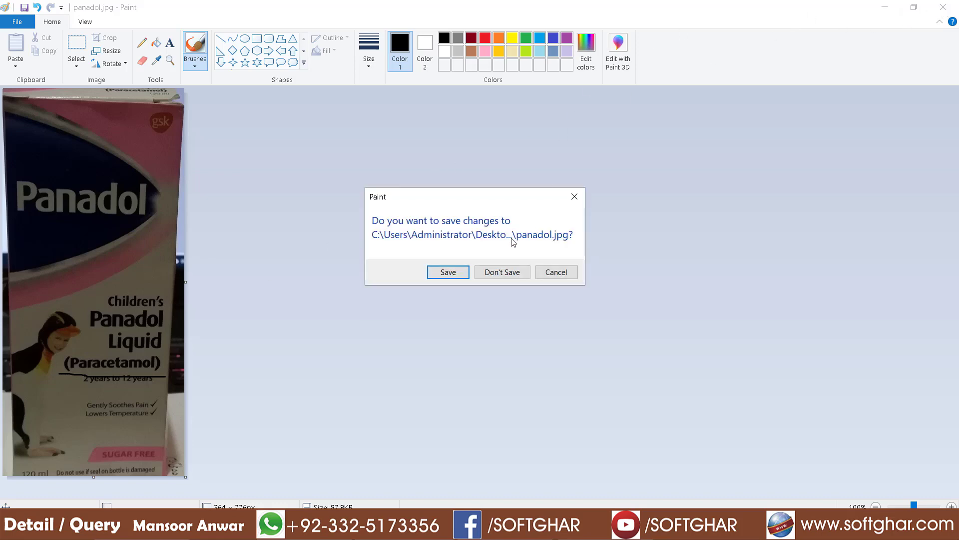
pyautogui.click(499, 273)
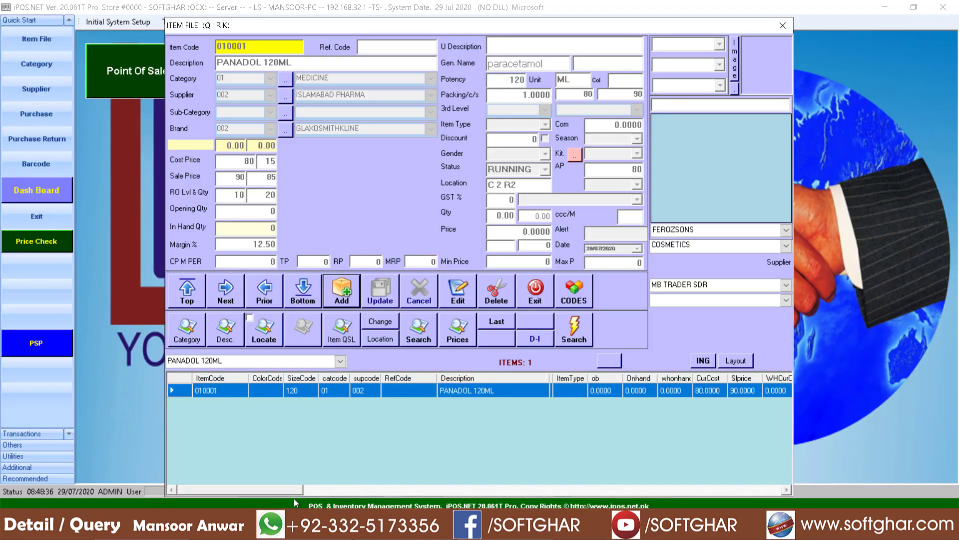
pyautogui.click(292, 529)
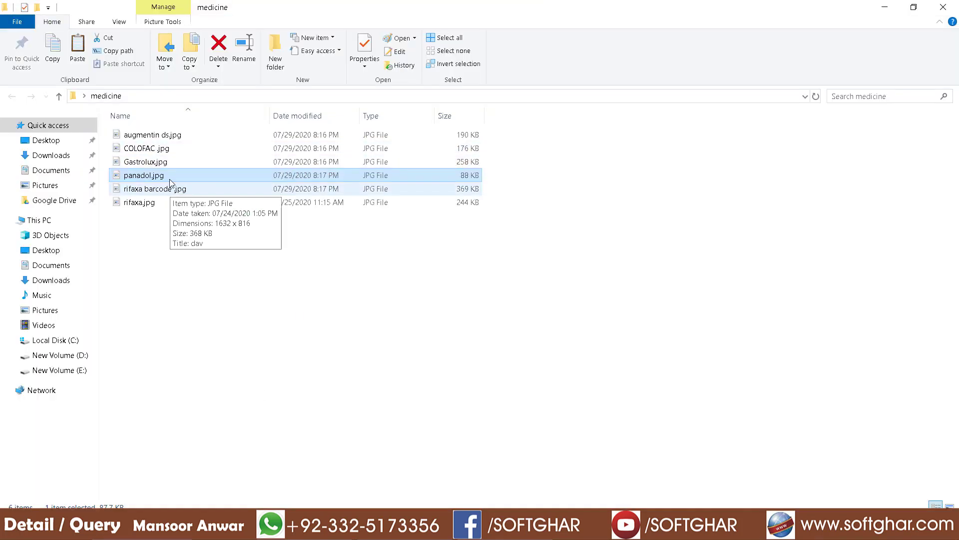
# - Open the rifaxa.jpg package photo for reference and start a new item with code 010002 and description RIFAXA 550MG
pyautogui.doubleClick(140, 203)
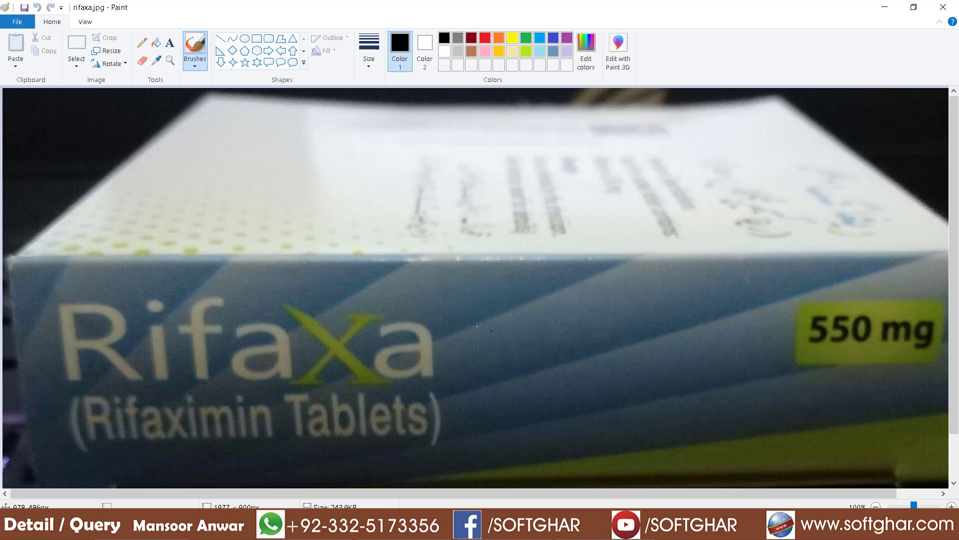
pyautogui.click(885, 7)
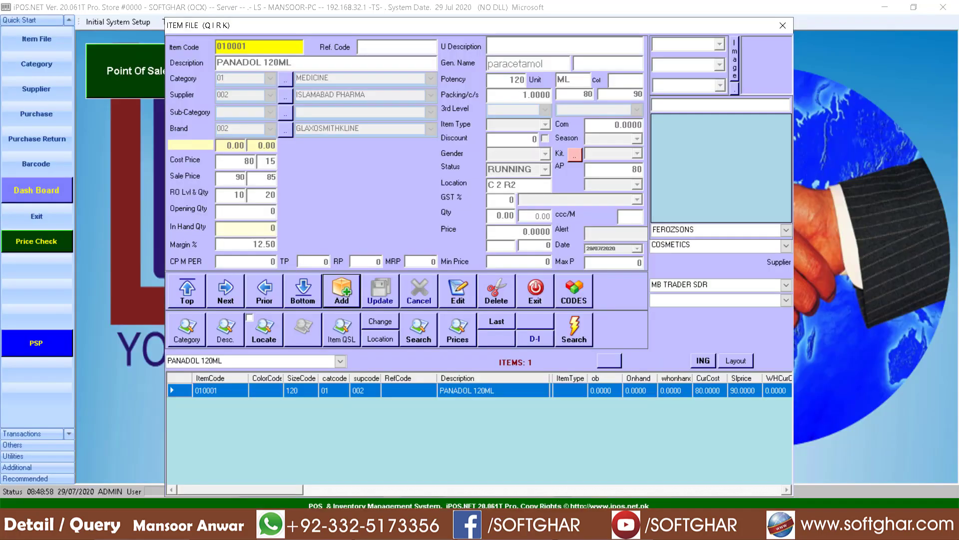
pyautogui.click(341, 290)
pyautogui.write('01000')
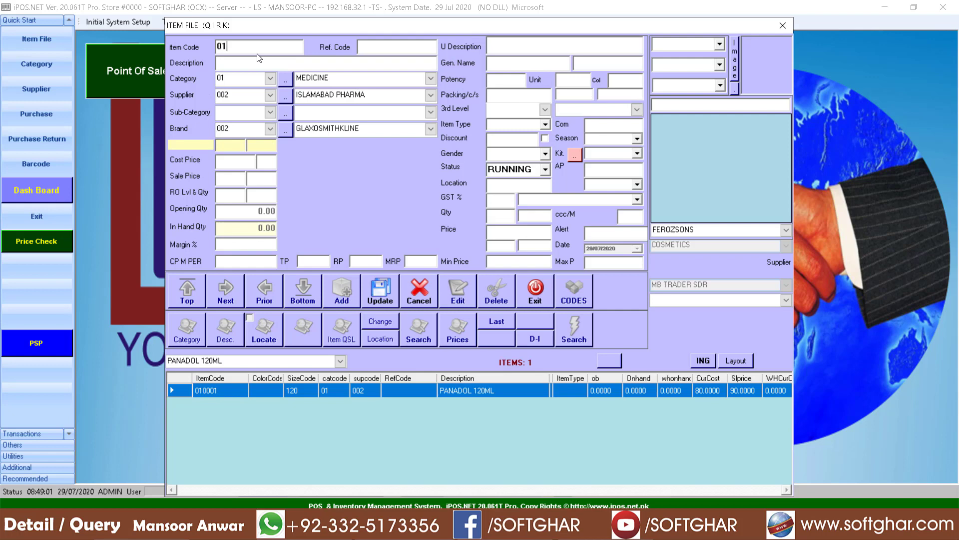
pyautogui.write('2')
pyautogui.press('Return')
pyautogui.write('RIFAXA')
pyautogui.write(' 550')
pyautogui.write('MG')
# - Set the potency to 550 MG and enter the generic name rifaximin tablets, underlining that name on the package photo
pyautogui.write('550')
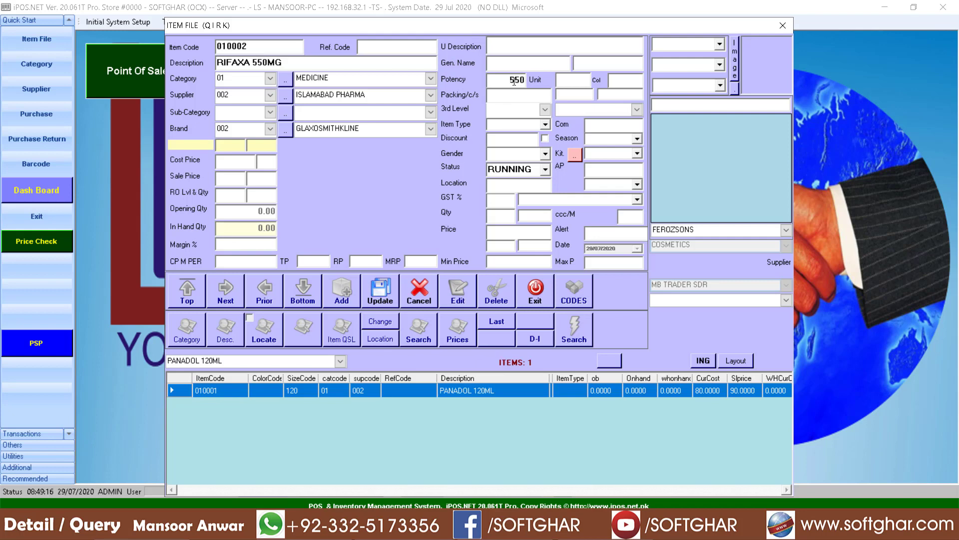
pyautogui.click(562, 85)
pyautogui.hotkey('alt', 'Tab')
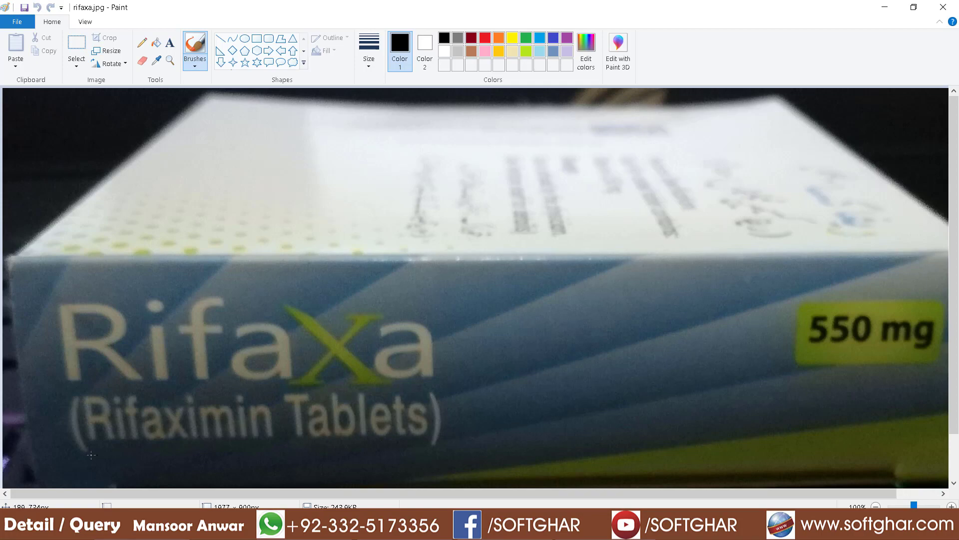
pyautogui.moveTo(82, 454); pyautogui.dragTo(450, 448)
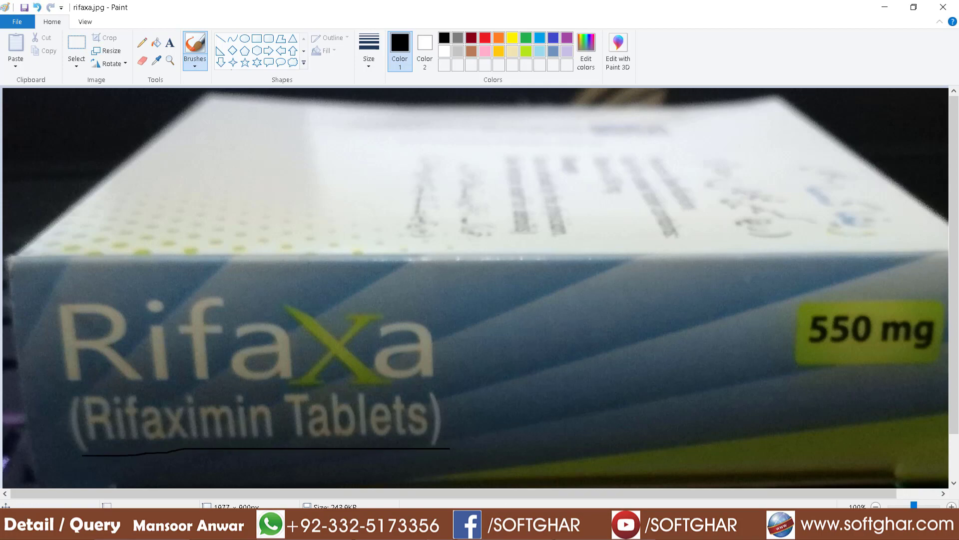
pyautogui.hotkey('alt', 'Tab')
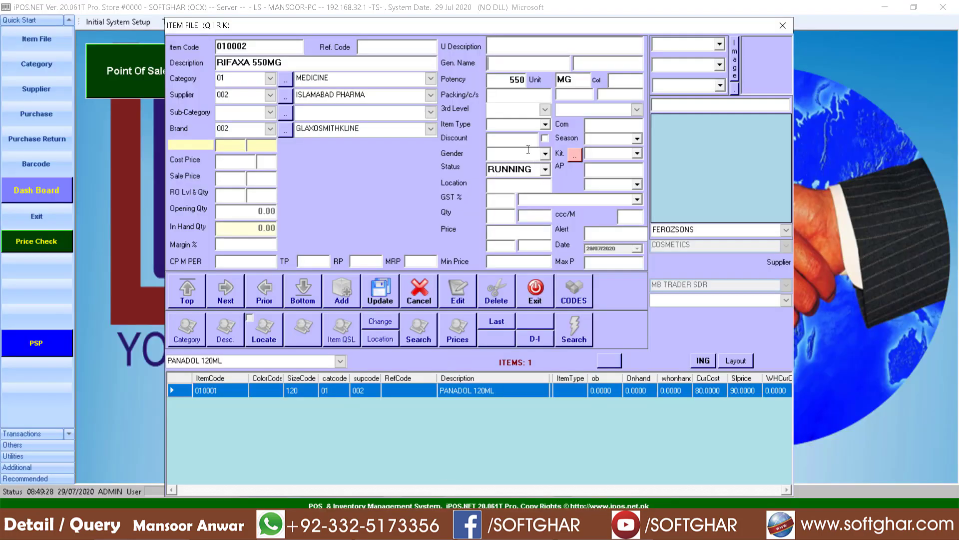
pyautogui.click(498, 63)
pyautogui.write('rifaximin tablets')
# - Set the packing to 10 with a pack cost price of 550 and a pack sale price of 650
pyautogui.click(500, 96)
pyautogui.hotkey('alt', 'Tab')
pyautogui.write('0')
pyautogui.write('550')
pyautogui.press('Return')
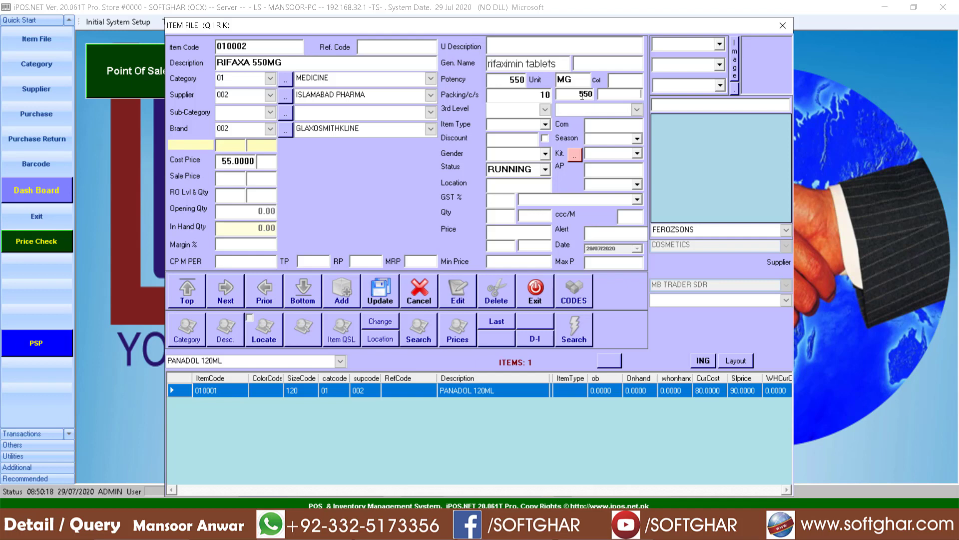
pyautogui.write('650')
pyautogui.press('Return')
pyautogui.moveTo(225, 179); pyautogui.dragTo(291, 179)
# - Set the location to R2C2 and change the brand to 001 FEROZSONS
pyautogui.click(513, 186)
pyautogui.write('R2C2')
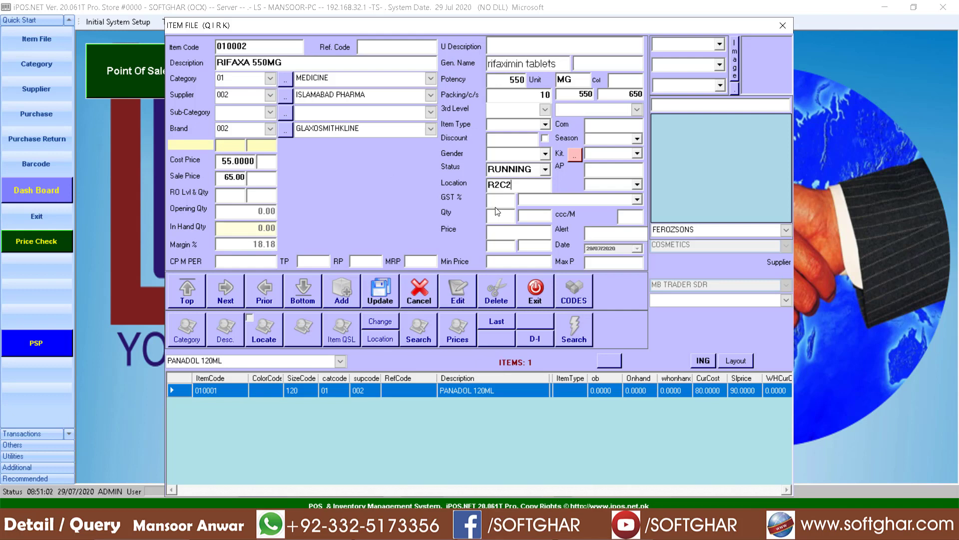
pyautogui.click(270, 80)
pyautogui.click(269, 105)
pyautogui.click(270, 95)
pyautogui.click(280, 130)
pyautogui.click(269, 128)
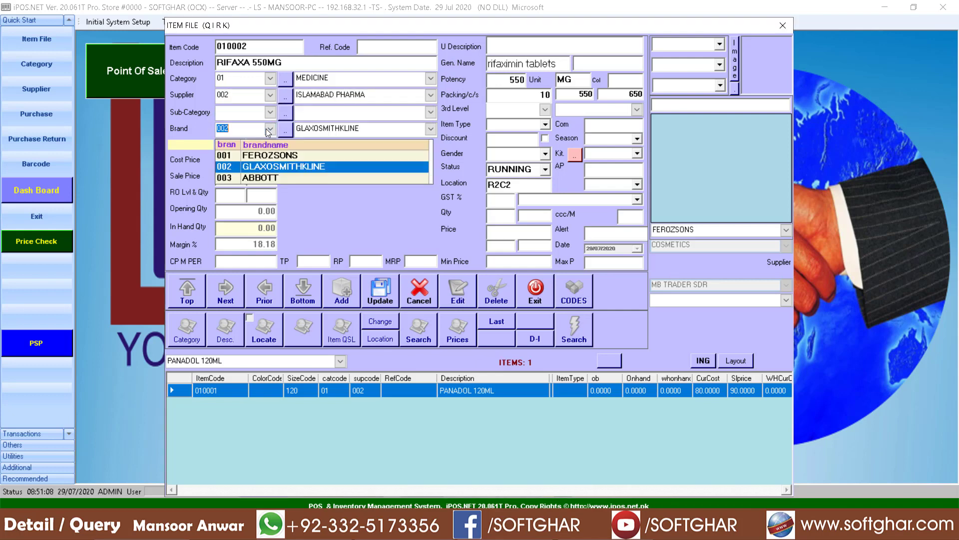
pyautogui.click(266, 156)
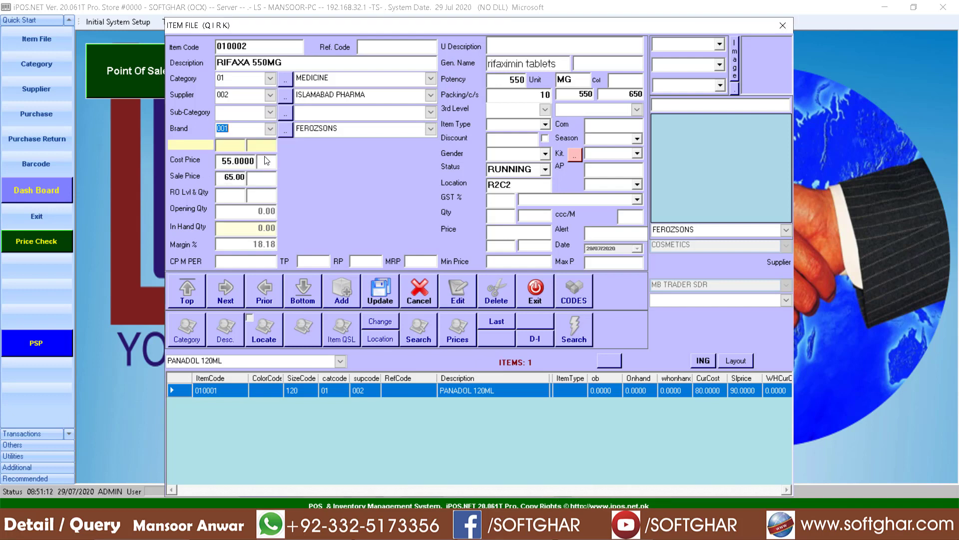
# - Set the reorder level to 100 and the reorder quantity to 200, and save the RIFAXA 550MG item
pyautogui.click(241, 193)
pyautogui.click(540, 94)
pyautogui.click(234, 194)
pyautogui.write('100')
pyautogui.moveTo(228, 194); pyautogui.dragTo(273, 197)
pyautogui.click(273, 197)
pyautogui.write('200')
pyautogui.click(383, 295)
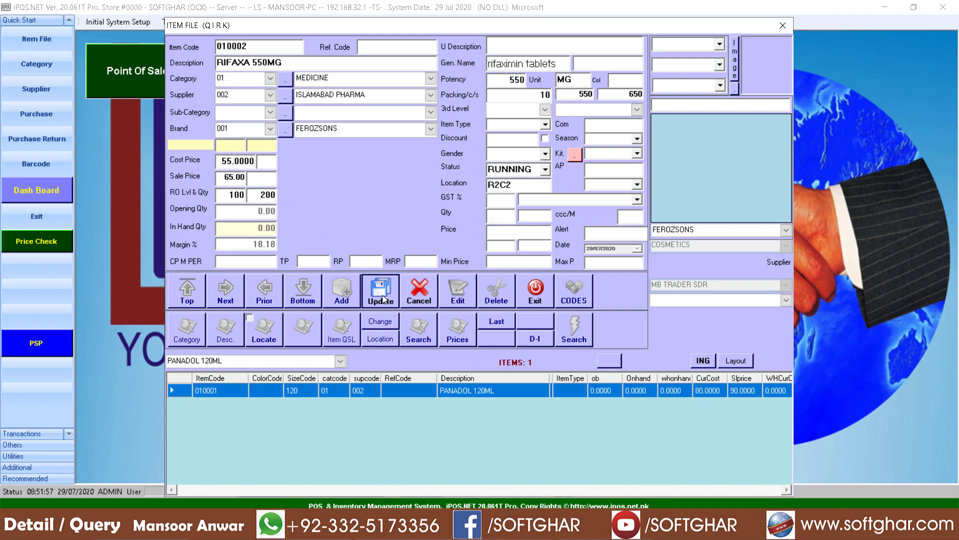
pyautogui.click(519, 300)
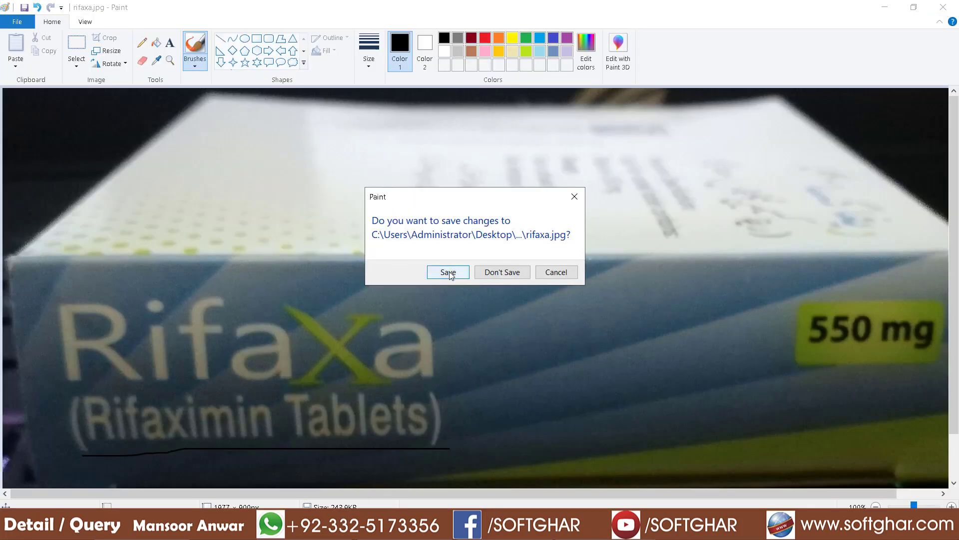
# - Save the marked-up rifaxa.jpg and circle the barcode on the rifaxa barcode photo, leaving that photo open and returning to the item file
pyautogui.click(449, 273)
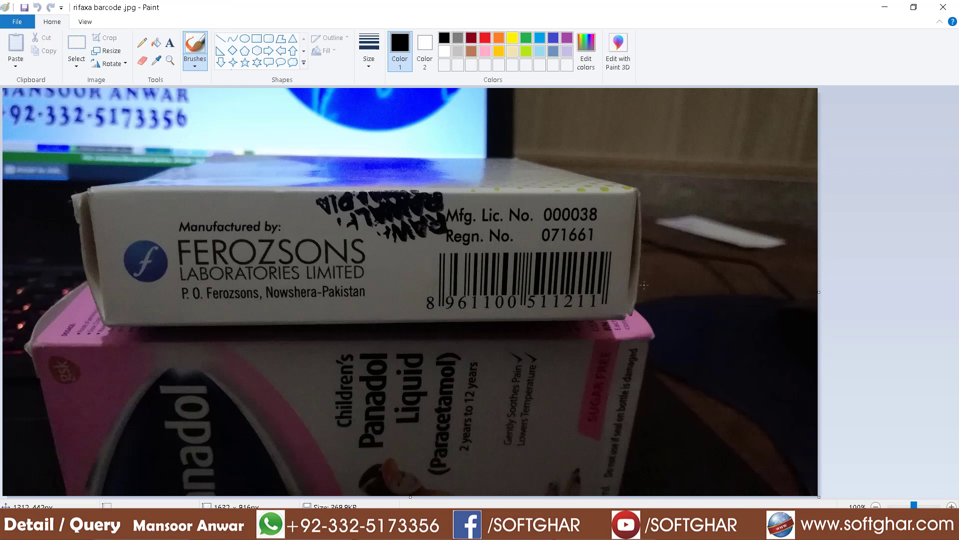
pyautogui.moveTo(616, 187)
pyautogui.mouseDown()
pyautogui.moveTo(403, 313)
pyautogui.moveTo(631, 364)
pyautogui.moveTo(609, 187)
pyautogui.moveTo(582, 185)
pyautogui.mouseUp()
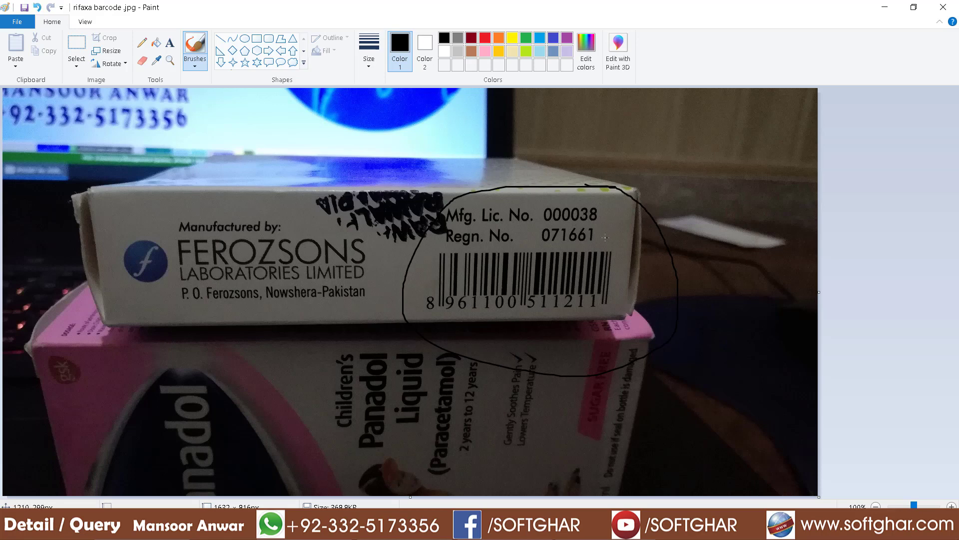
pyautogui.click(942, 10)
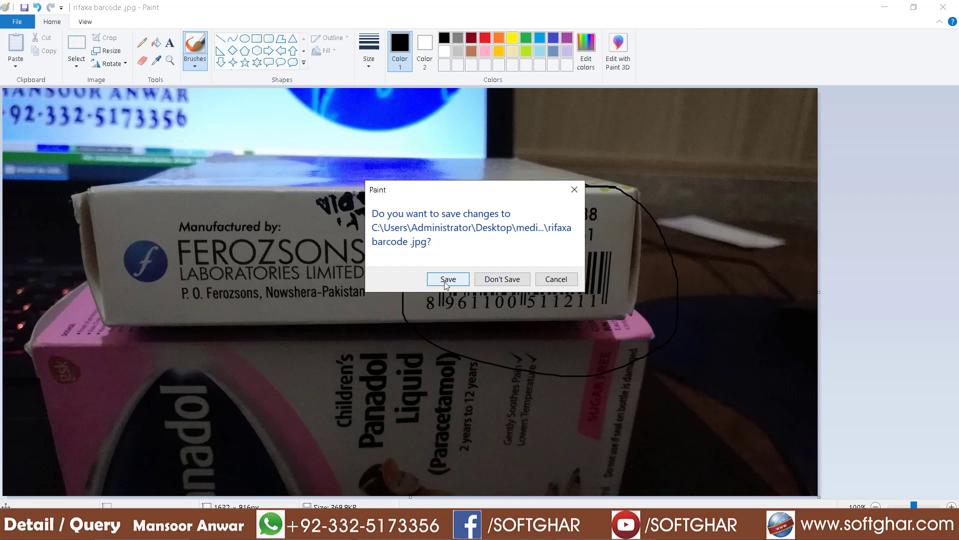
pyautogui.click(556, 278)
pyautogui.click(884, 7)
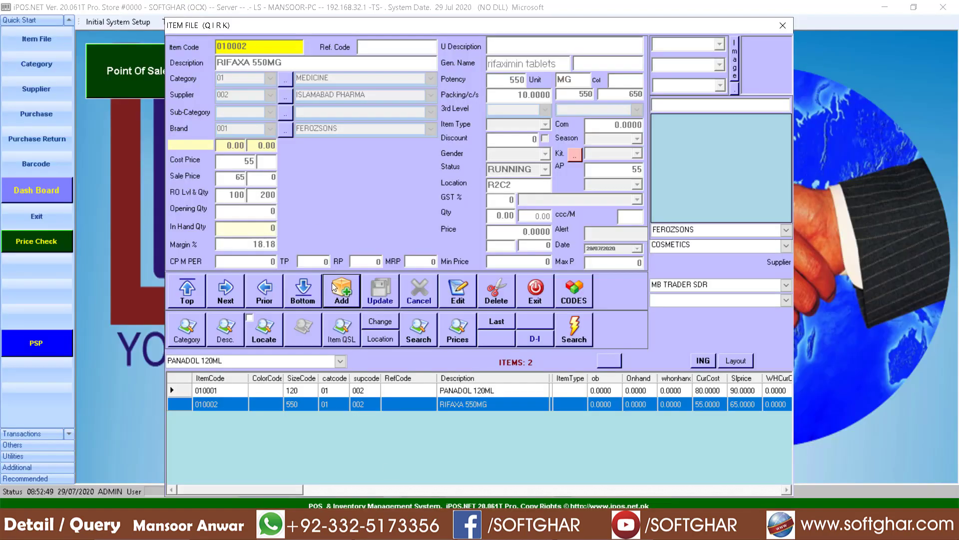
pyautogui.click(345, 291)
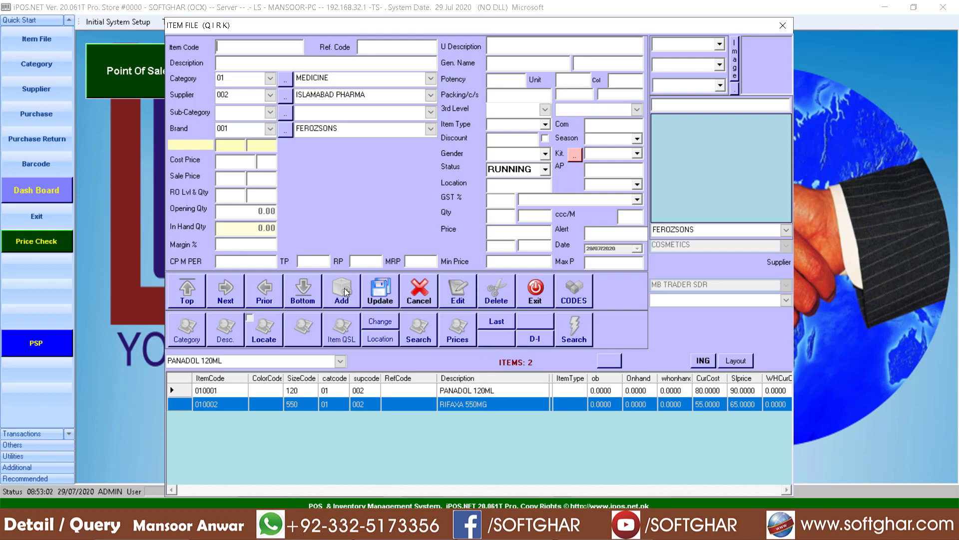
pyautogui.write('8961100511211')
pyautogui.press('Return')
pyautogui.click(234, 63)
pyautogui.moveTo(285, 45); pyautogui.dragTo(218, 44)
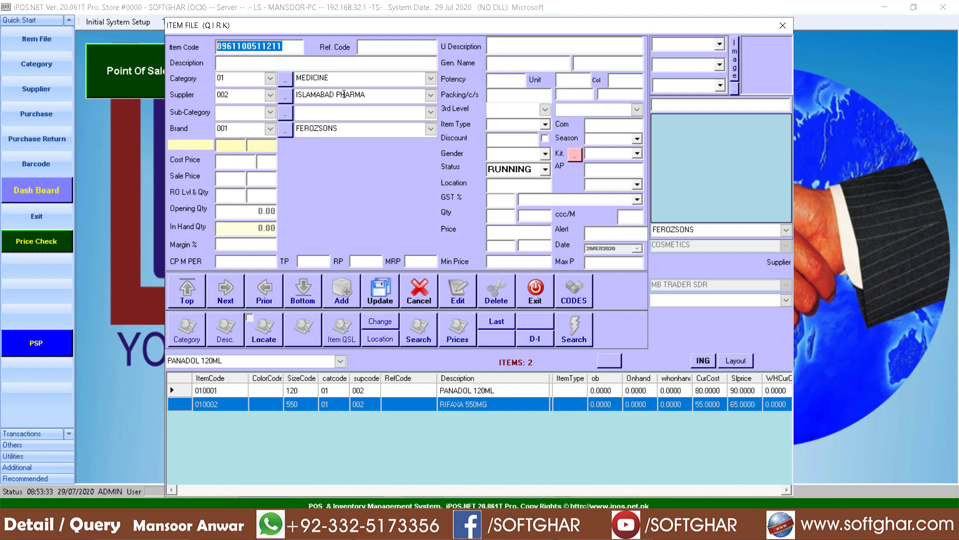
pyautogui.press('BackSpace')
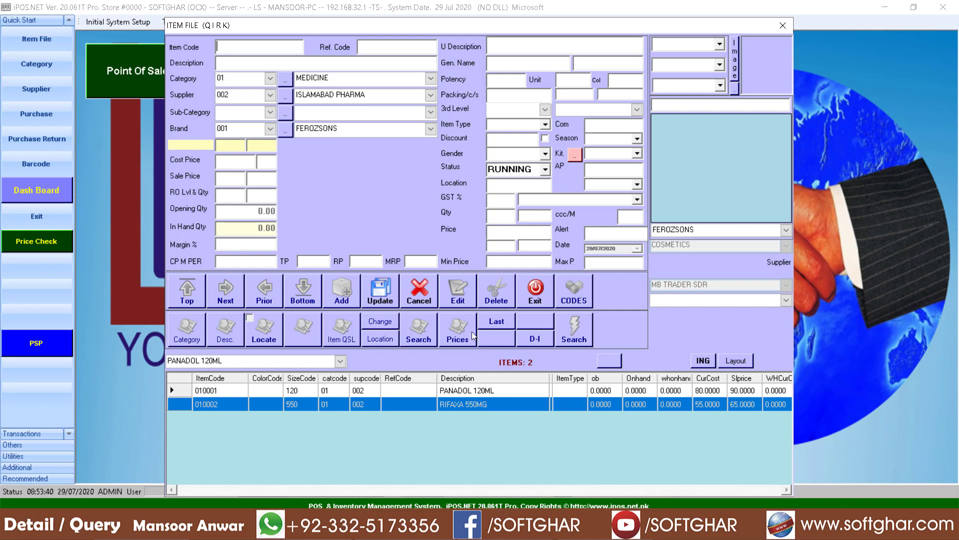
pyautogui.click(418, 292)
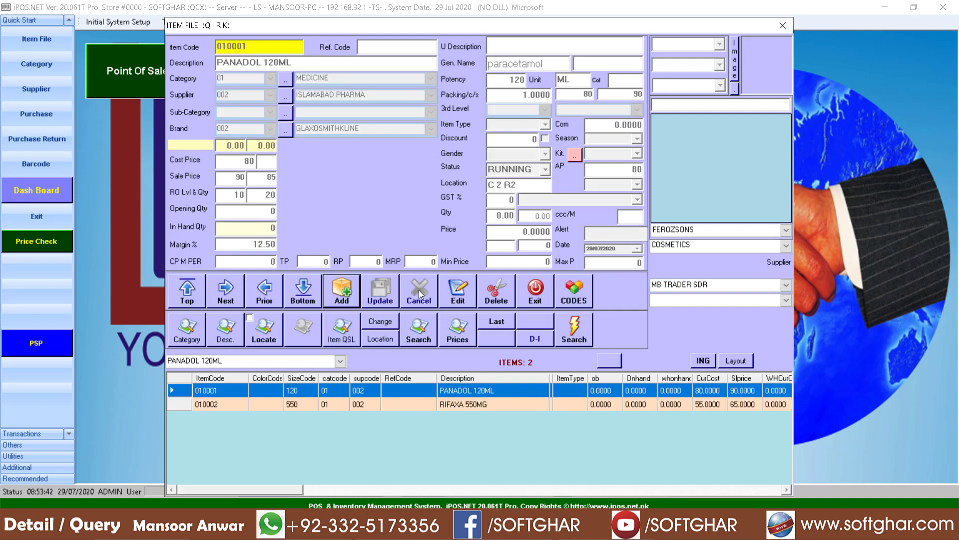
pyautogui.click(469, 403)
pyautogui.click(469, 392)
pyautogui.click(469, 404)
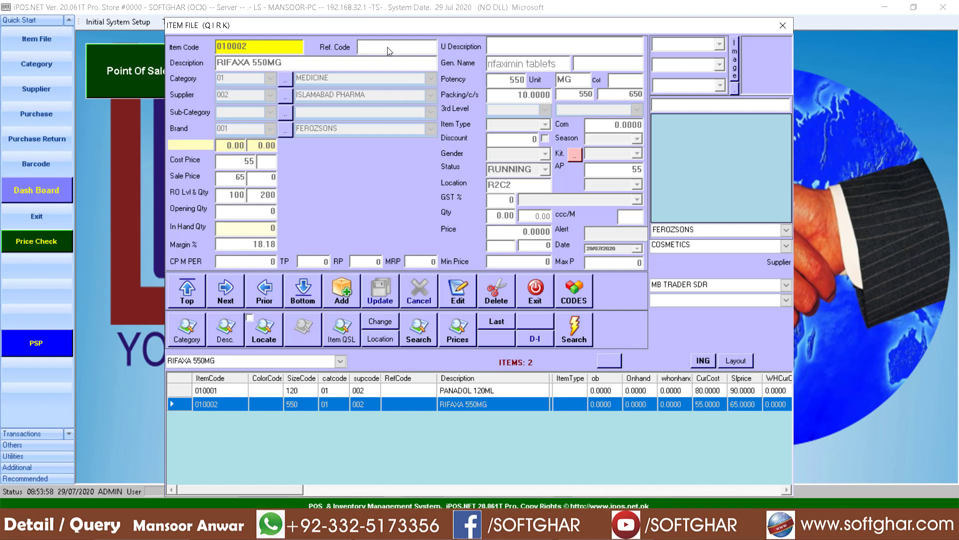
pyautogui.click(458, 295)
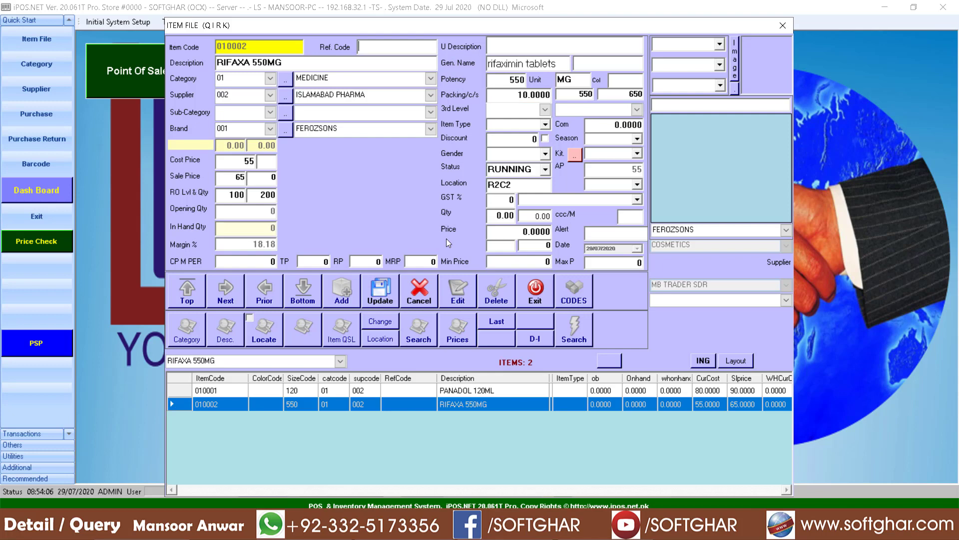
pyautogui.write('8961100511211')
pyautogui.press('Return')
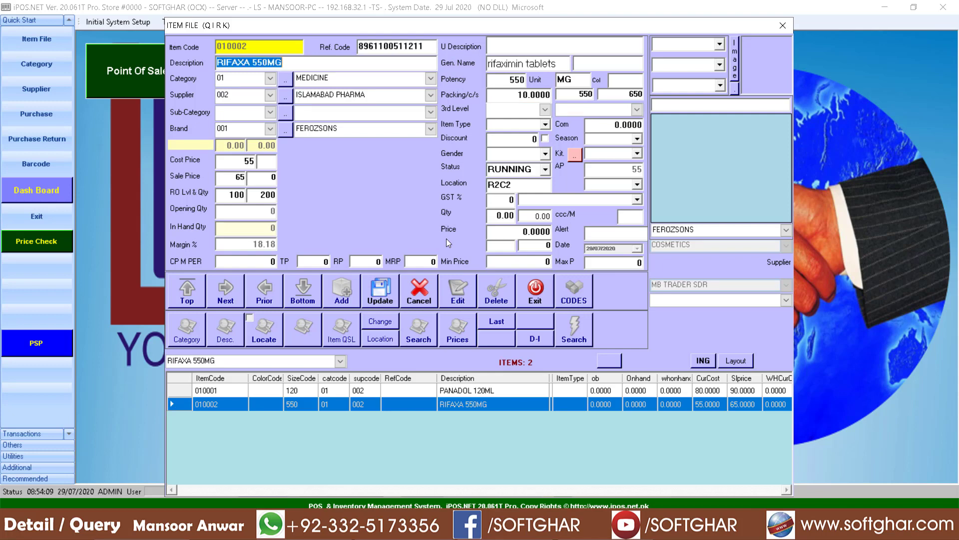
pyautogui.click(385, 298)
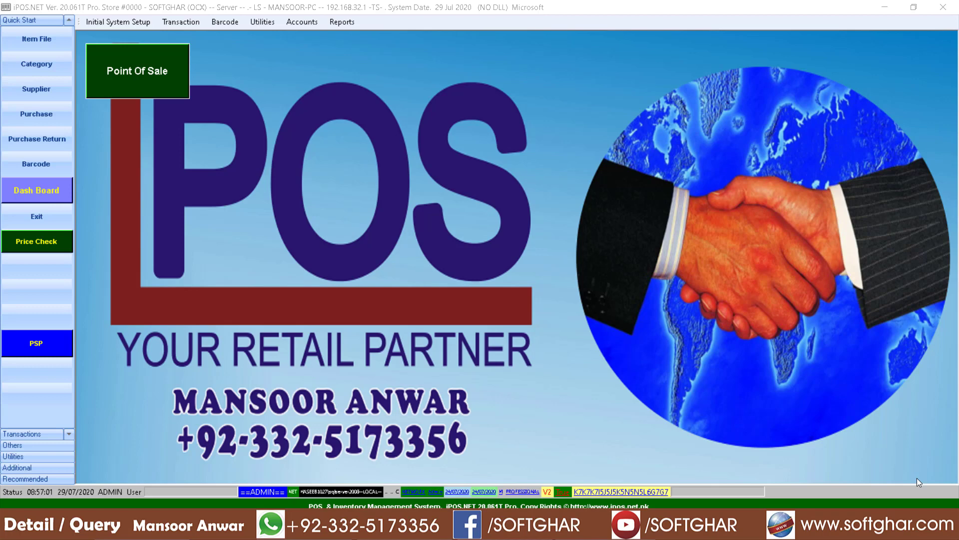
# - Review the brands list and the blank new-brand form without adding a brand
pyautogui.click(113, 23)
pyautogui.click(135, 94)
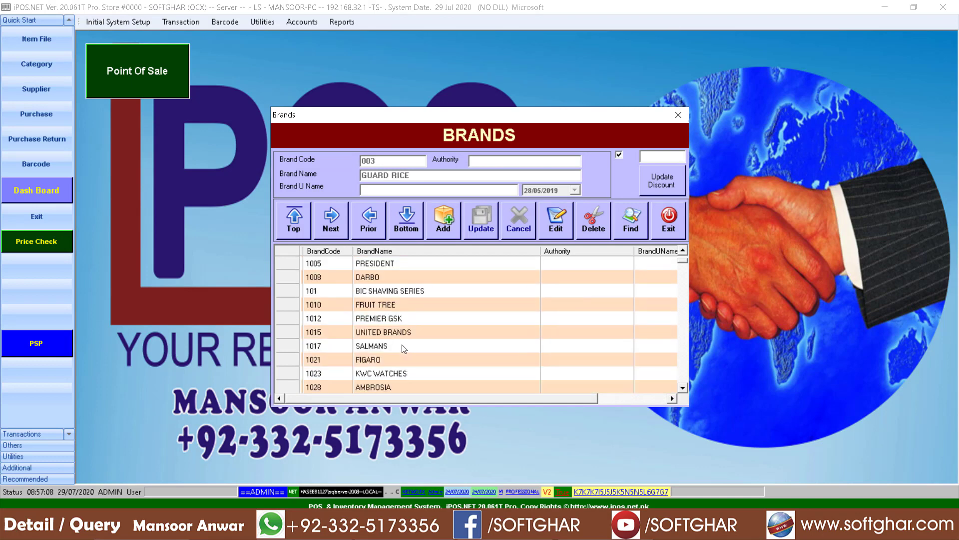
pyautogui.scroll(-20, 404, 349)
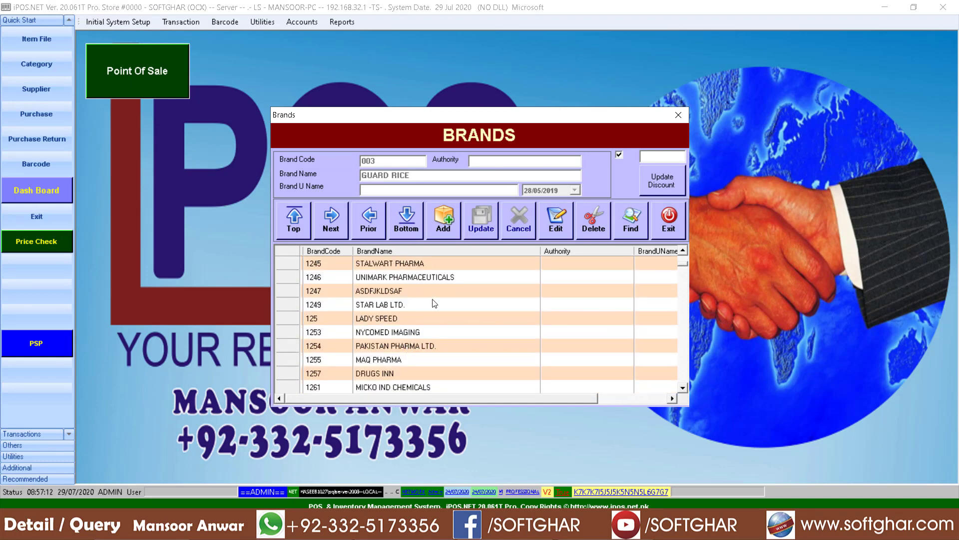
pyautogui.click(446, 220)
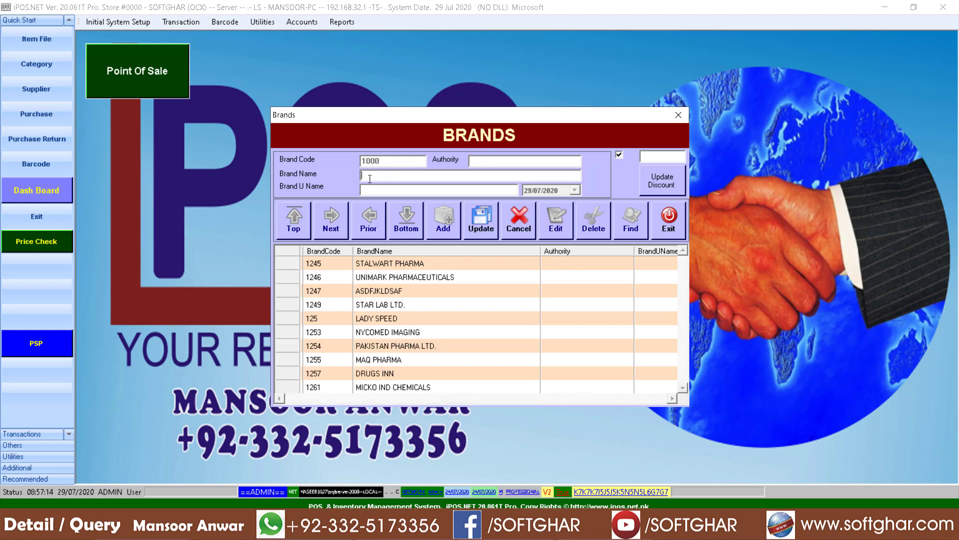
pyautogui.click(511, 219)
pyautogui.click(668, 220)
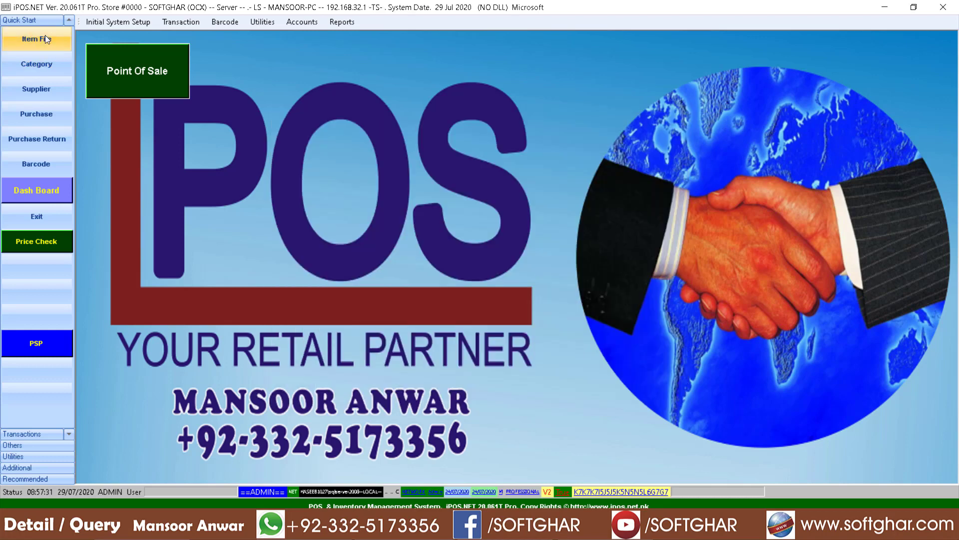
# - Open the item file and browse through its item list, examining the details of several records
pyautogui.click(44, 39)
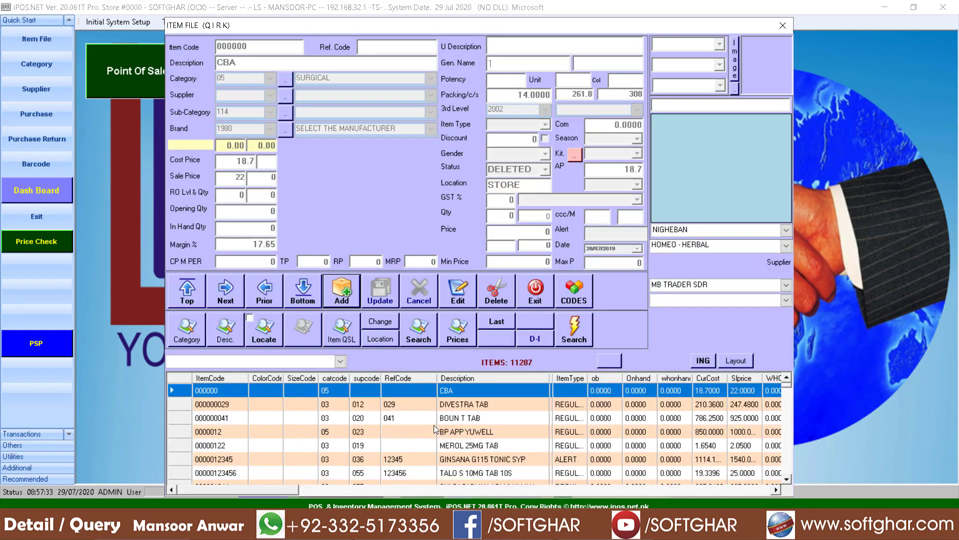
pyautogui.click(475, 417)
pyautogui.scroll(-3, 476, 433)
pyautogui.click(474, 419)
pyautogui.scroll(-1, 474, 431)
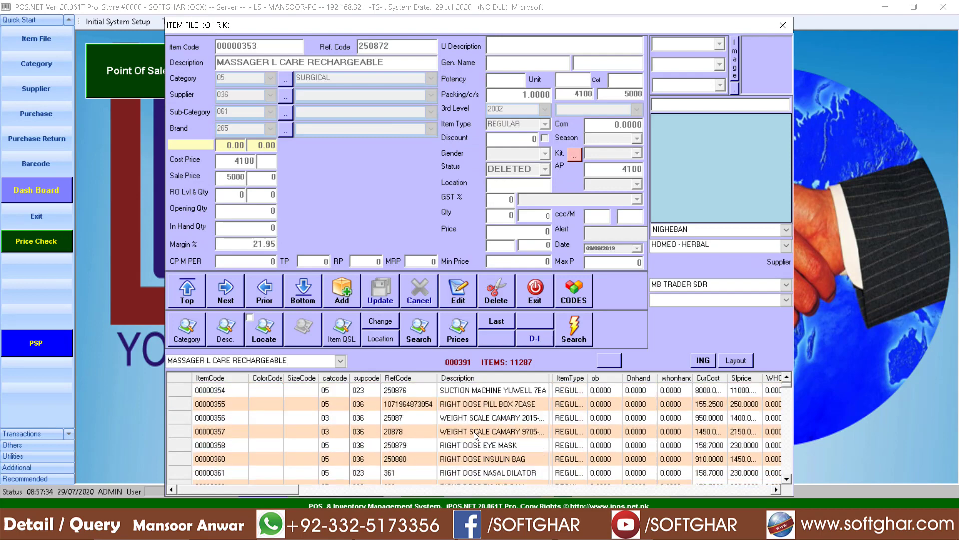
pyautogui.scroll(-3, 474, 432)
pyautogui.click(475, 433)
pyautogui.scroll(-5, 474, 432)
pyautogui.click(472, 420)
pyautogui.scroll(-6, 474, 430)
pyautogui.click(476, 436)
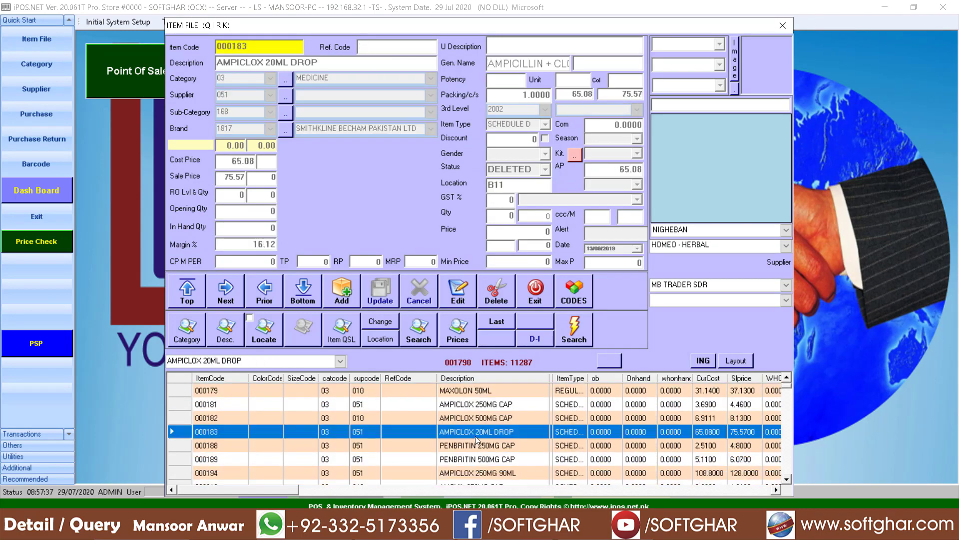
pyautogui.scroll(-8, 475, 435)
pyautogui.click(473, 434)
pyautogui.scroll(-5, 474, 434)
pyautogui.click(475, 433)
pyautogui.scroll(-3, 475, 434)
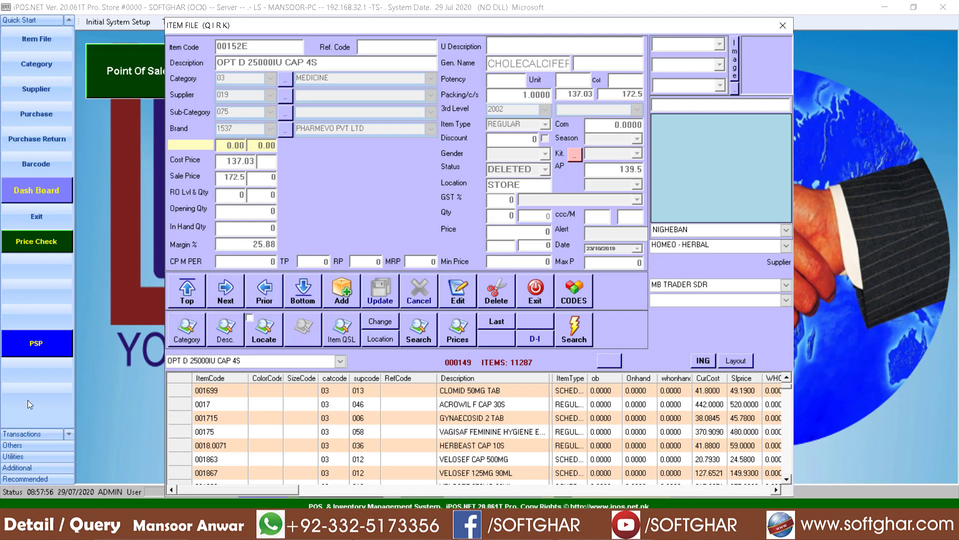
# - Search the item file by description for colofac
pyautogui.click(231, 340)
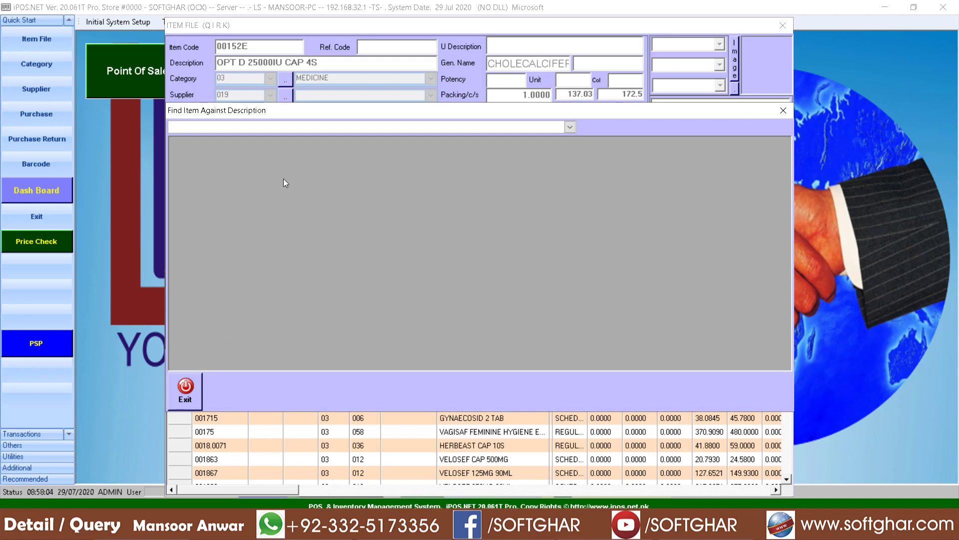
pyautogui.write('colofac')
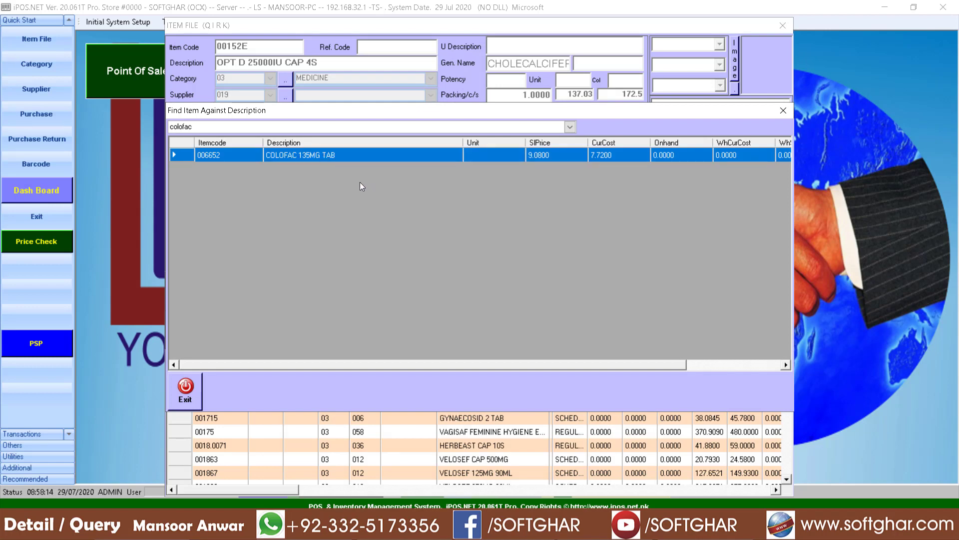
# - Close the description search on COLOFAC 135MG TAB and compare its record with the COLOFAC .jpg package picture
pyautogui.click(783, 110)
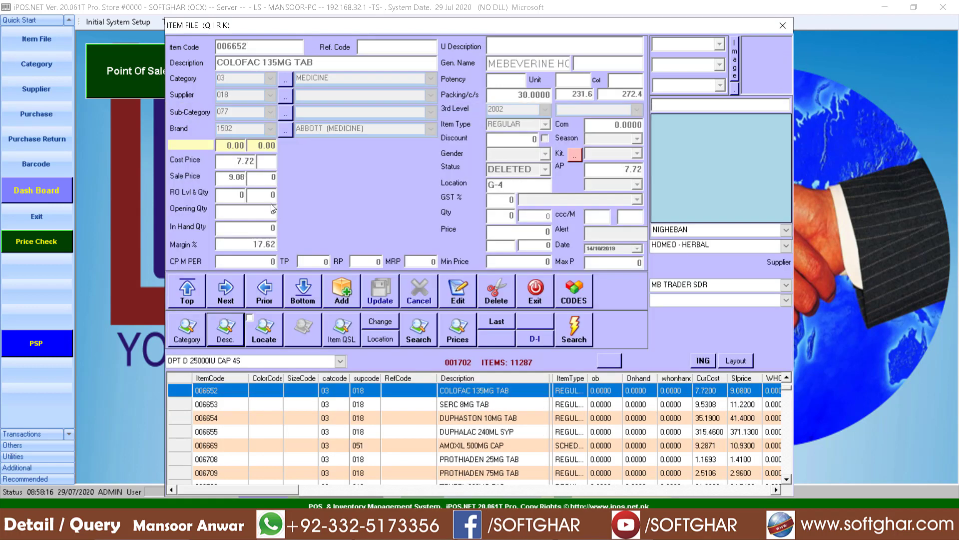
pyautogui.hotkey('alt', 'Tab')
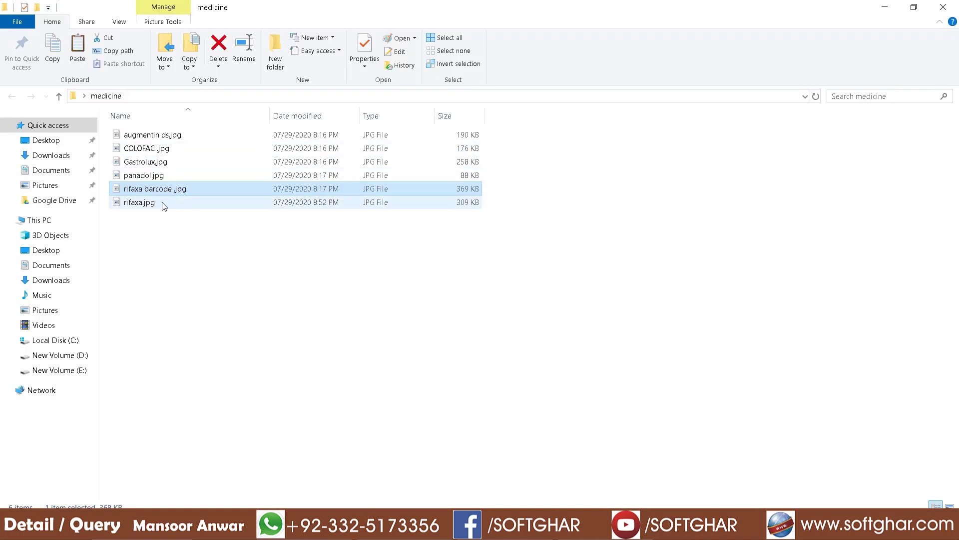
pyautogui.doubleClick(144, 149)
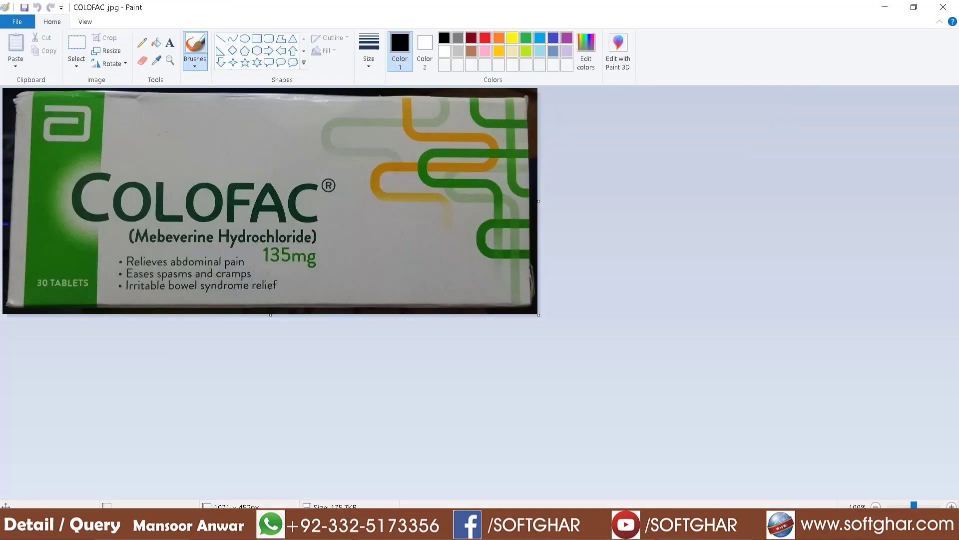
pyautogui.click(360, 529)
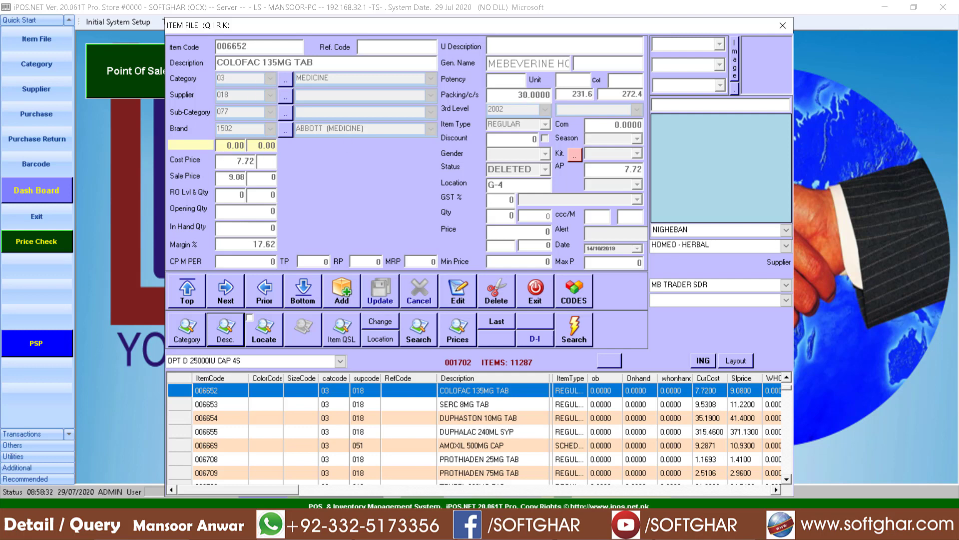
pyautogui.click(360, 530)
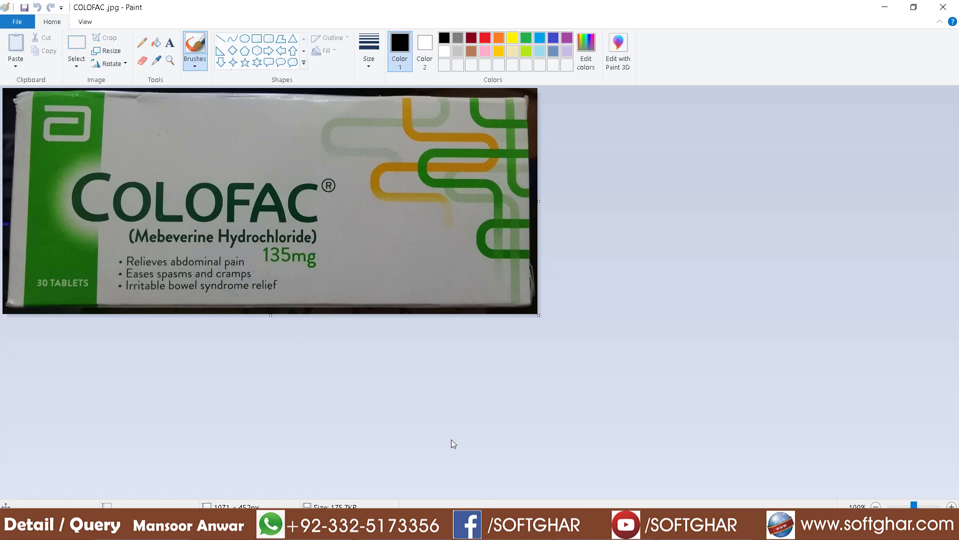
pyautogui.click(360, 529)
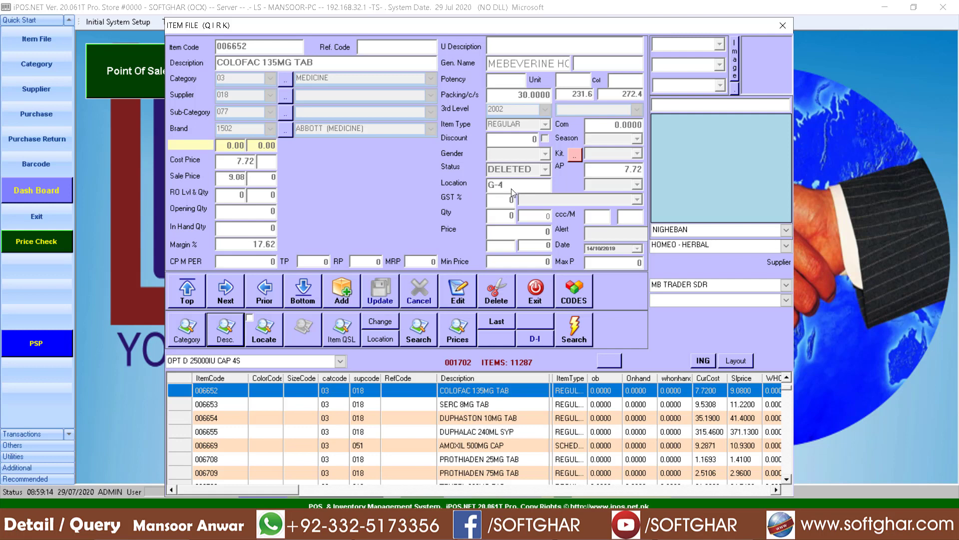
# - Edit COLOFAC 135MG TAB to set its location to R50, pack cost to 245 and pack sale price to 260
pyautogui.click(458, 294)
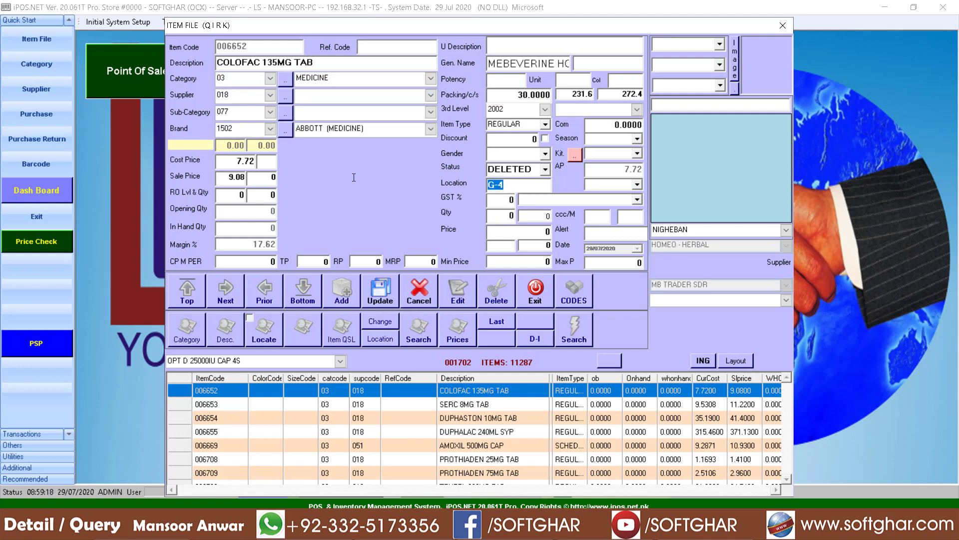
pyautogui.write('R50')
pyautogui.press('Return')
pyautogui.write('245')
pyautogui.press('Return')
pyautogui.write('260')
pyautogui.press('Return')
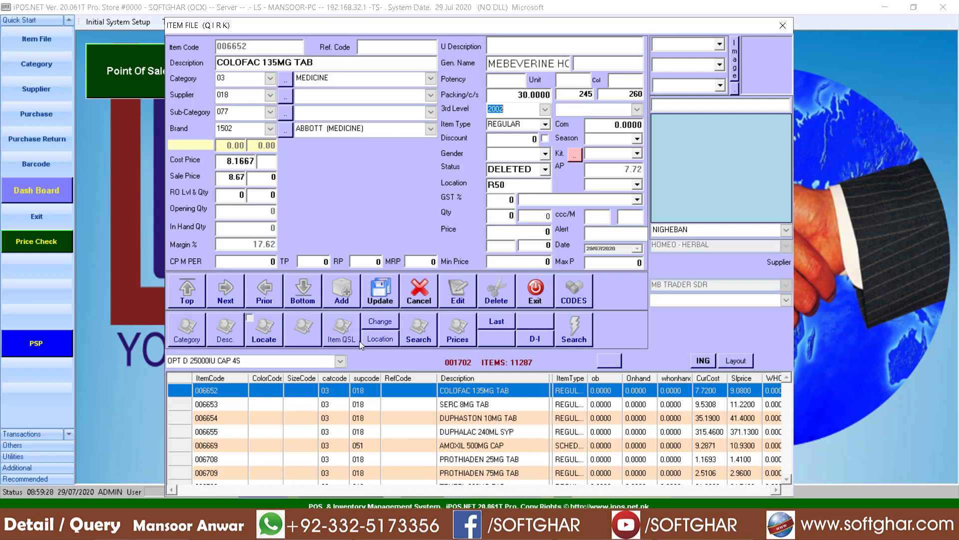
# - Set the COLOFAC item's reorder level to 60 and reorder quantity to 100, and save the item
pyautogui.click(223, 197)
pyautogui.write('60')
pyautogui.press('Return')
pyautogui.write('100')
pyautogui.click(378, 294)
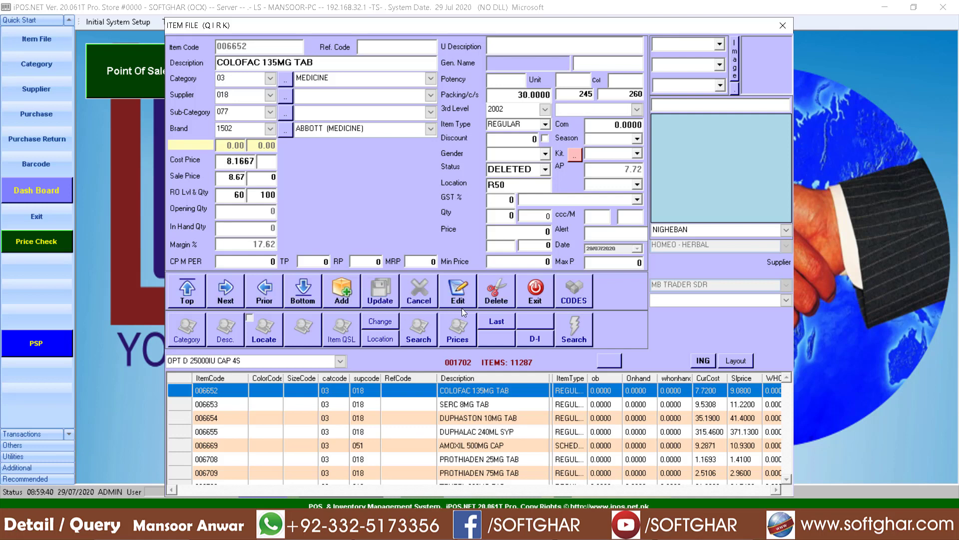
# - Cancel a blank new item and view the TALO S 10MG TAB 10S and GINSANA G115 TONIC SYP records
pyautogui.click(339, 305)
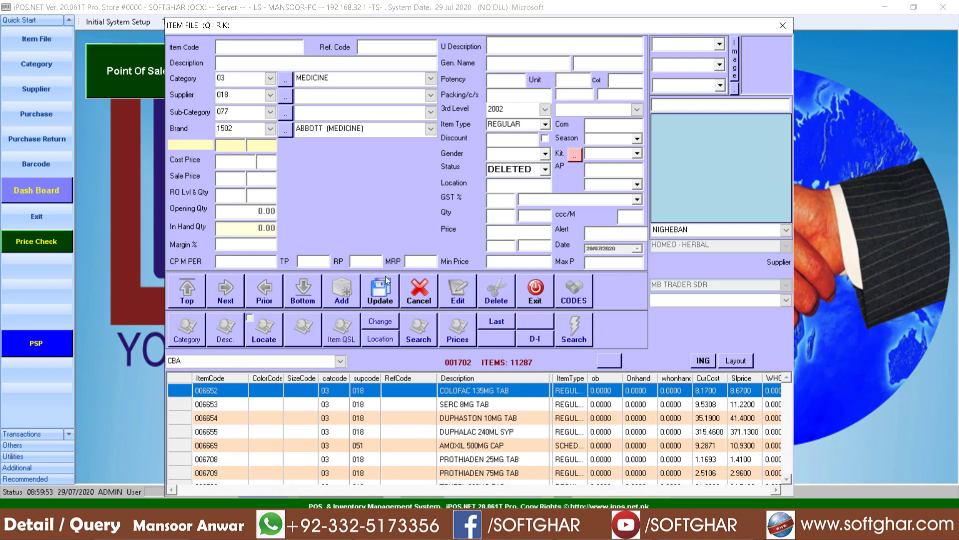
pyautogui.click(421, 285)
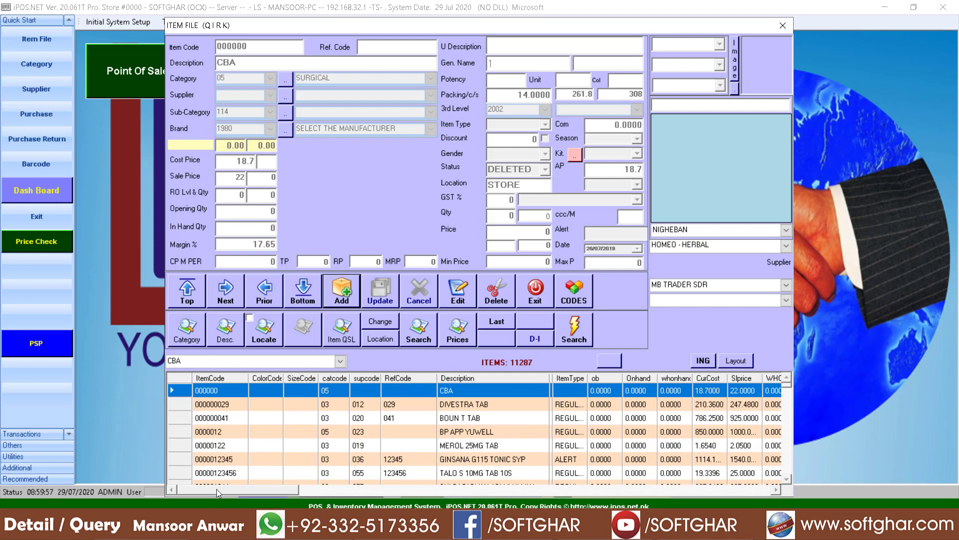
pyautogui.click(218, 471)
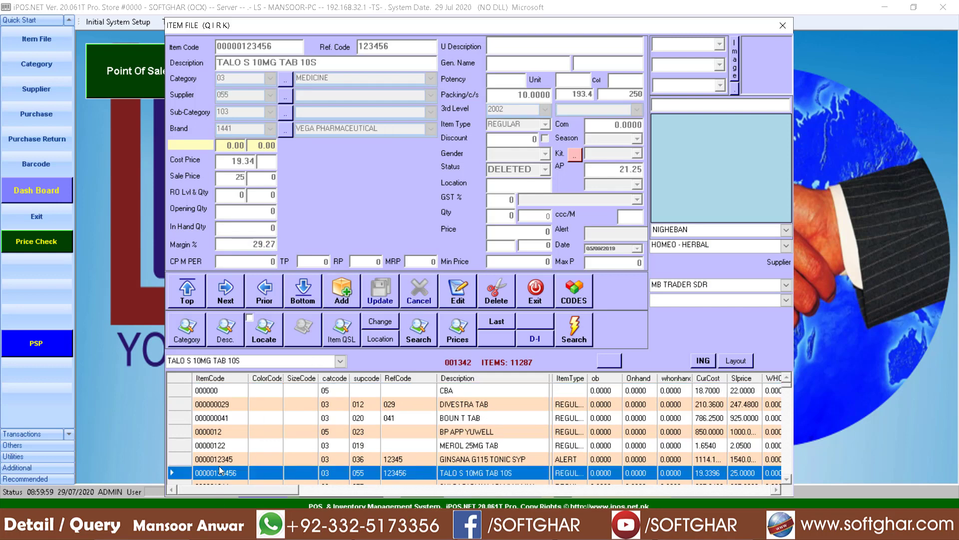
pyautogui.click(219, 458)
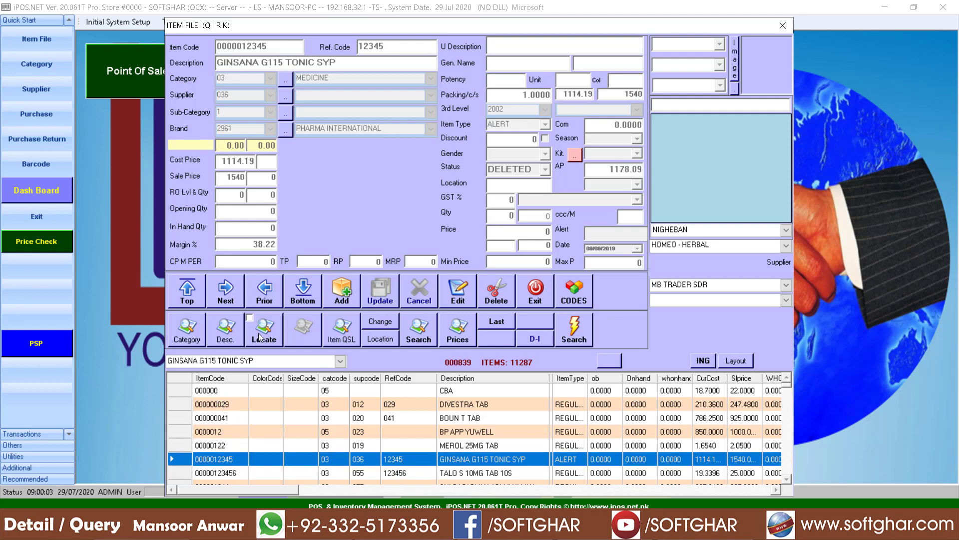
# - Search items by category 03, sort them by item code in descending order, and examine which codes are in use
pyautogui.click(192, 340)
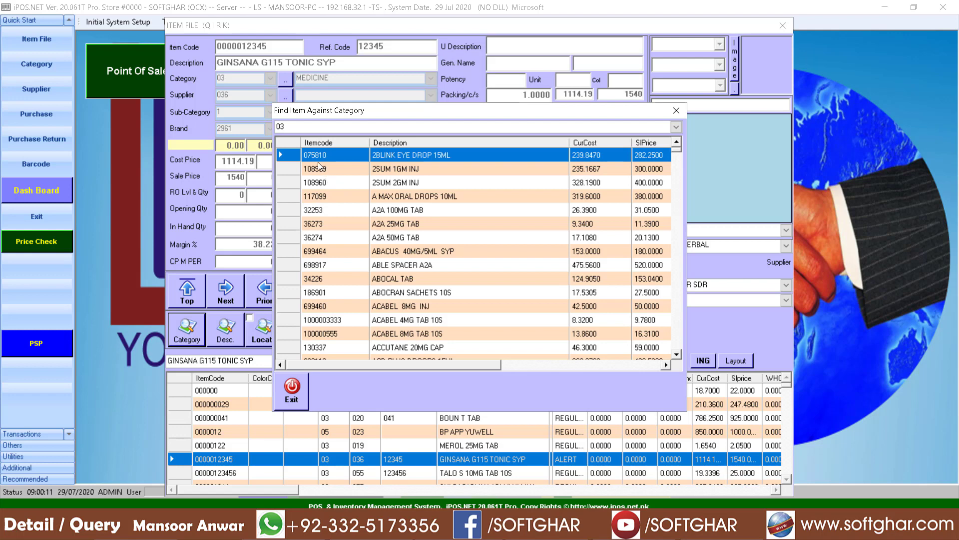
pyautogui.click(332, 145)
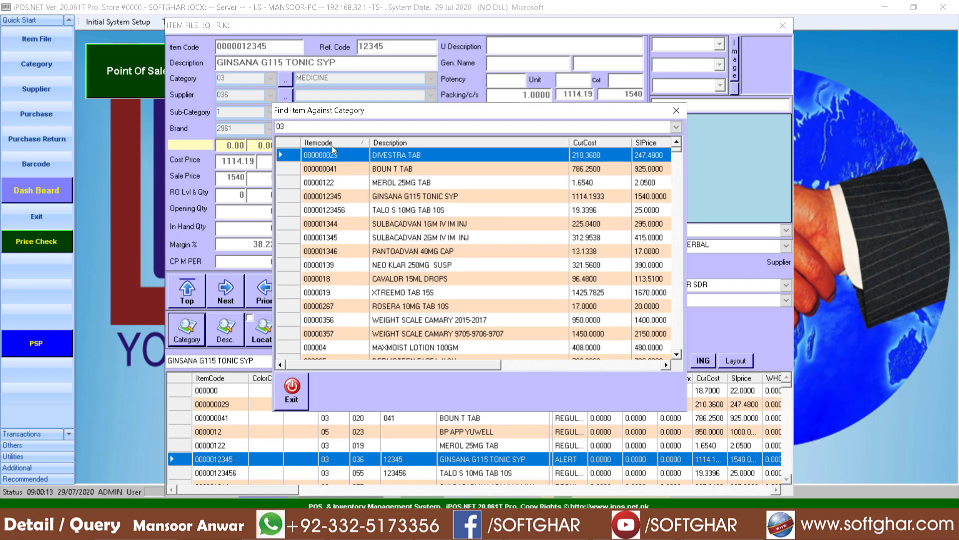
pyautogui.click(334, 144)
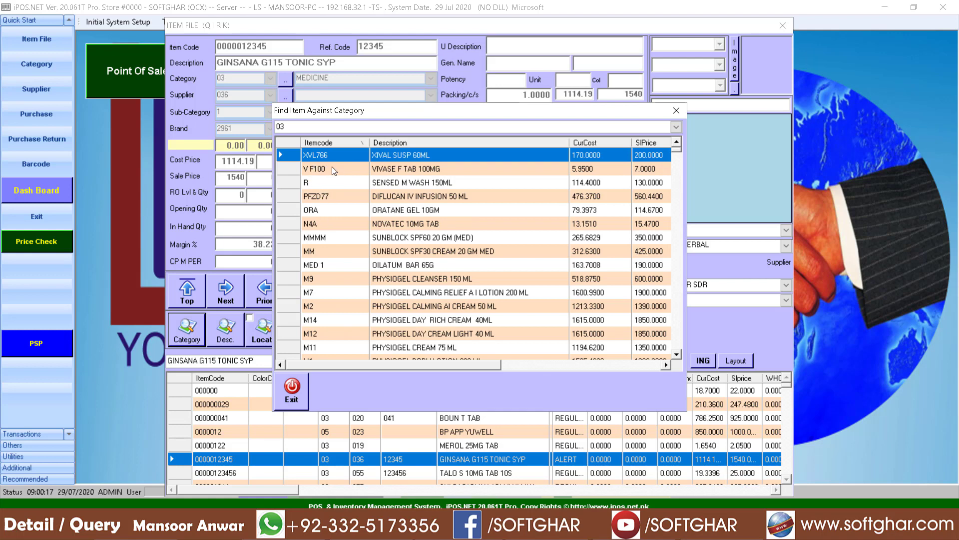
pyautogui.scroll(-1, 347, 278)
pyautogui.scroll(-1, 346, 278)
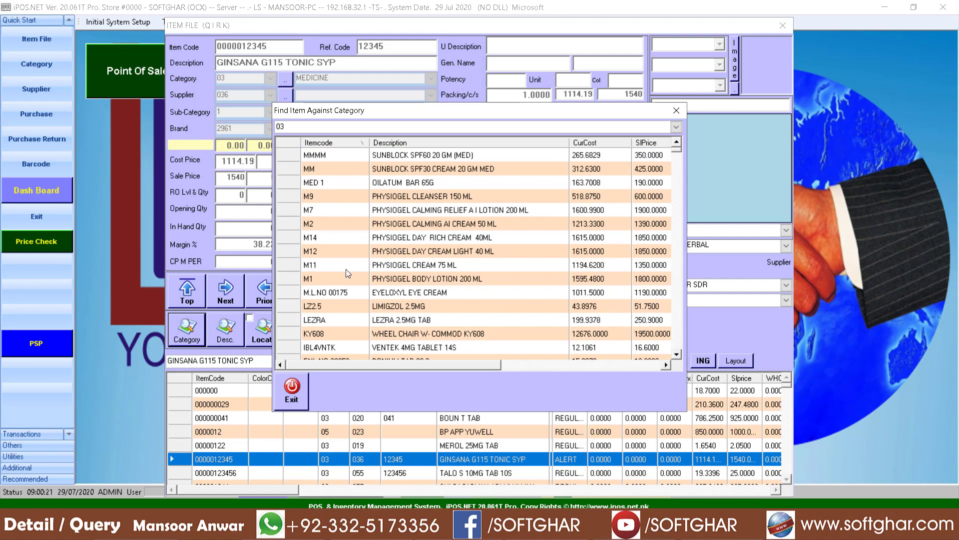
pyautogui.scroll(-3, 353, 296)
pyautogui.scroll(-15, 353, 296)
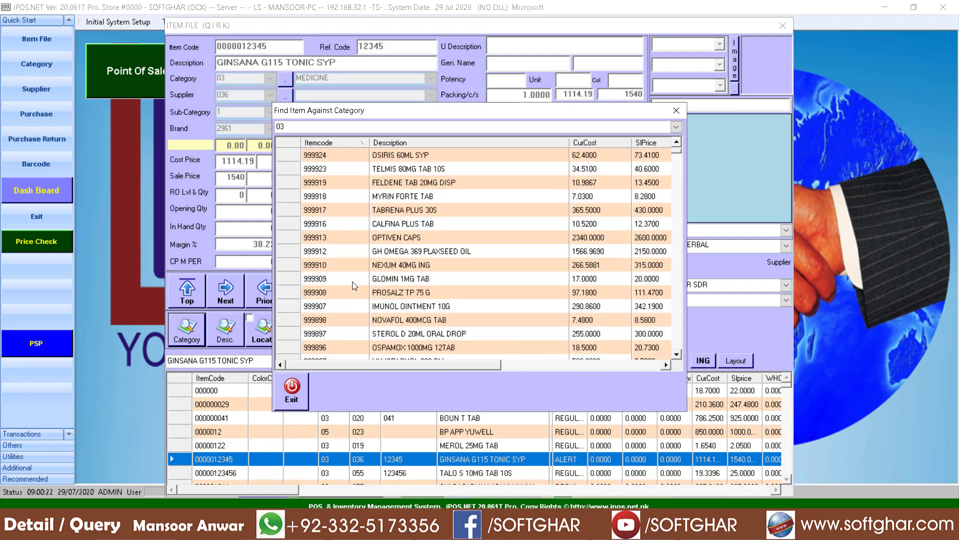
pyautogui.scroll(-10, 347, 278)
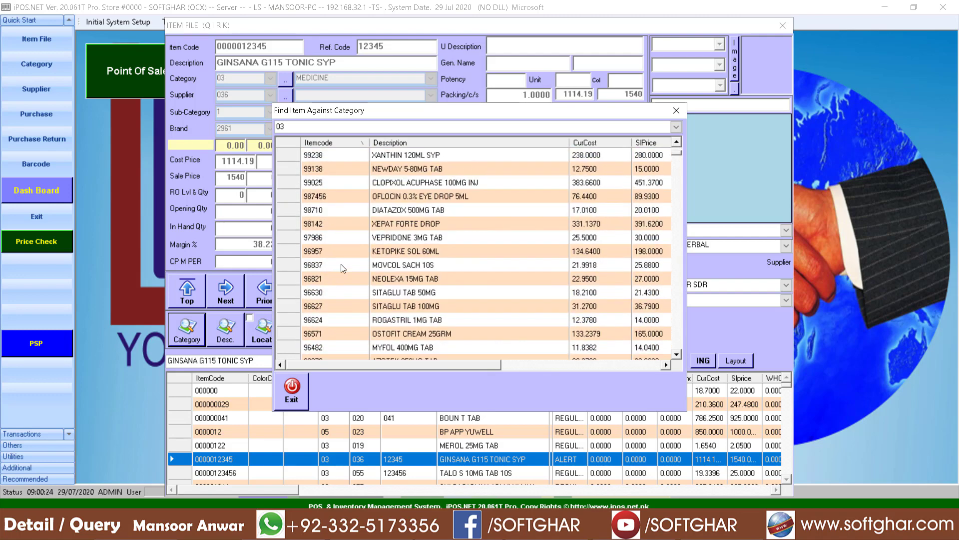
pyautogui.scroll(-15, 373, 283)
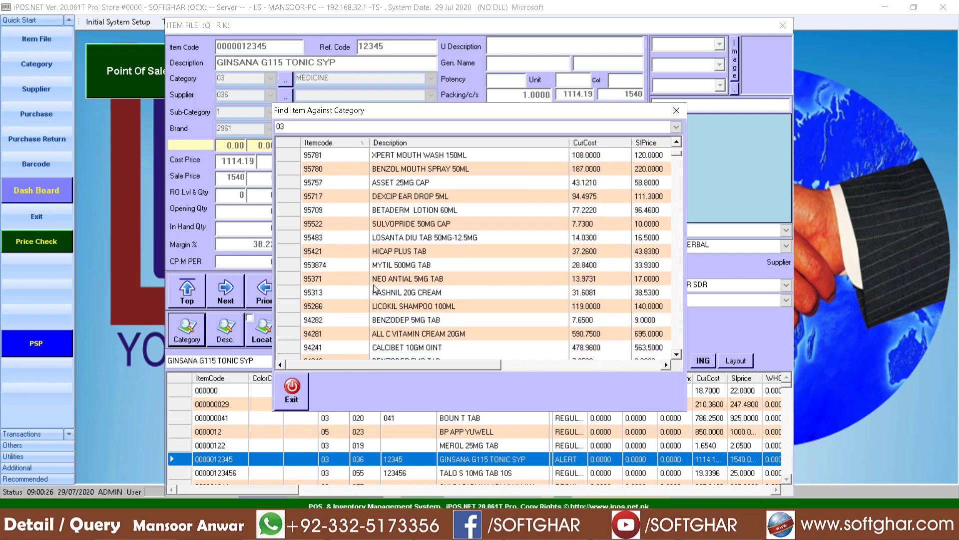
pyautogui.scroll(-15, 368, 265)
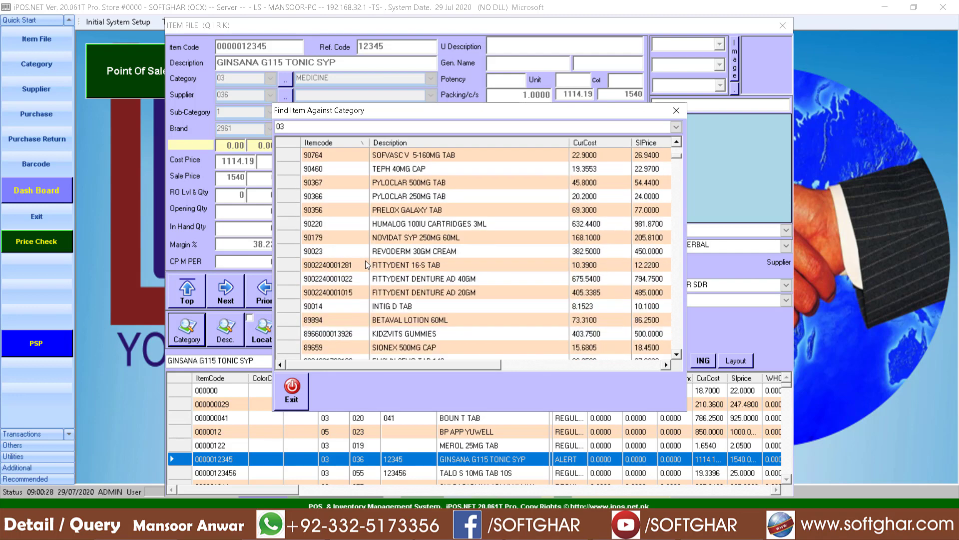
pyautogui.click(675, 110)
# - Try to add a new item with item code 90014
pyautogui.click(348, 295)
pyautogui.write('9')
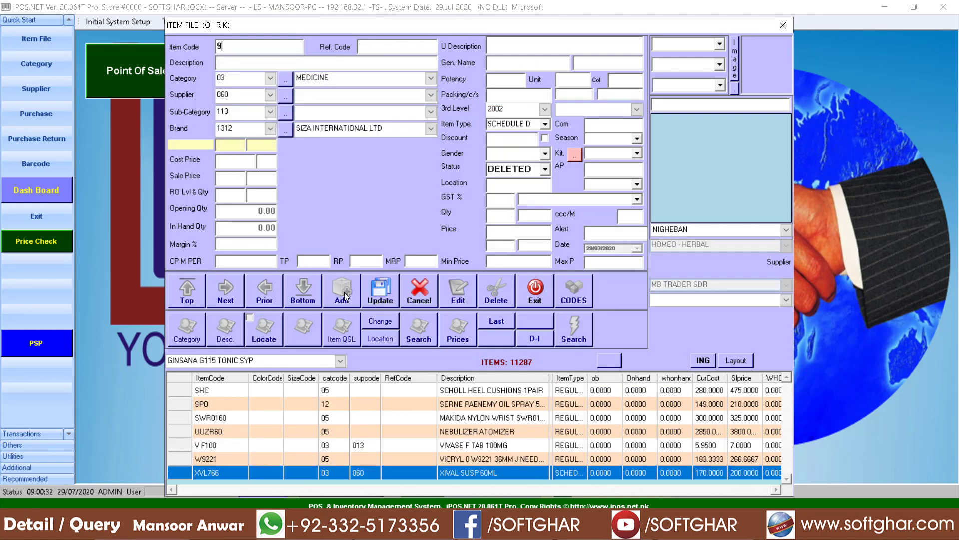
pyautogui.write('0014')
pyautogui.press('Return')
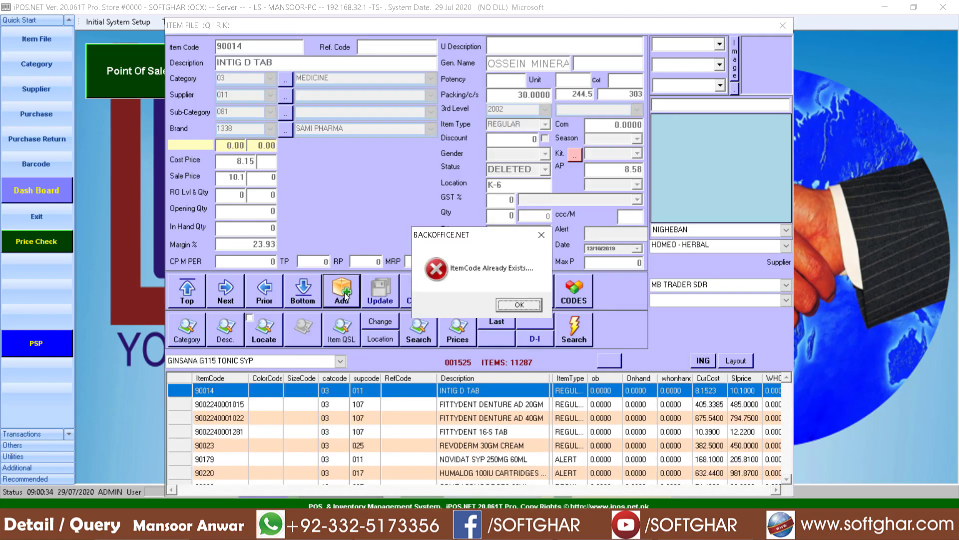
pyautogui.press('Return')
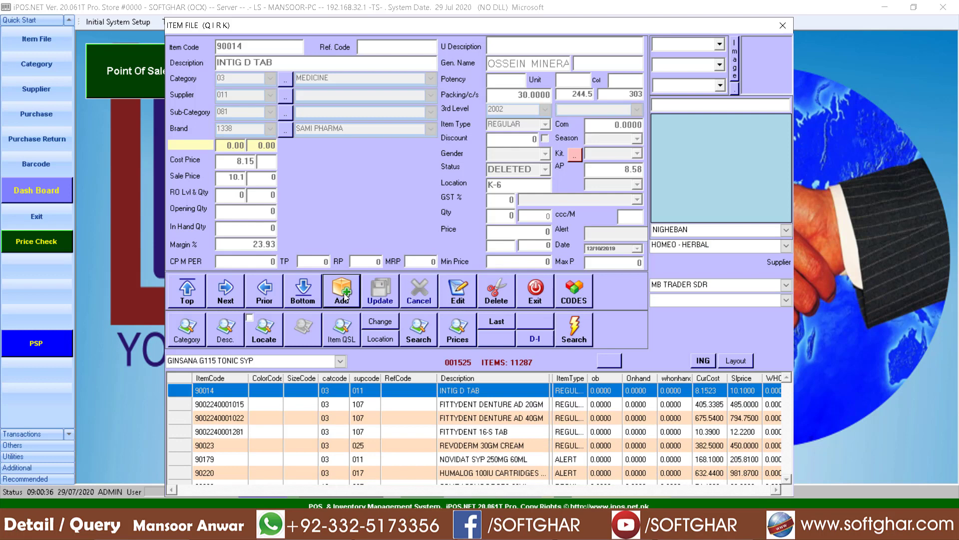
# - Start a new item with item code 90015
pyautogui.click(344, 295)
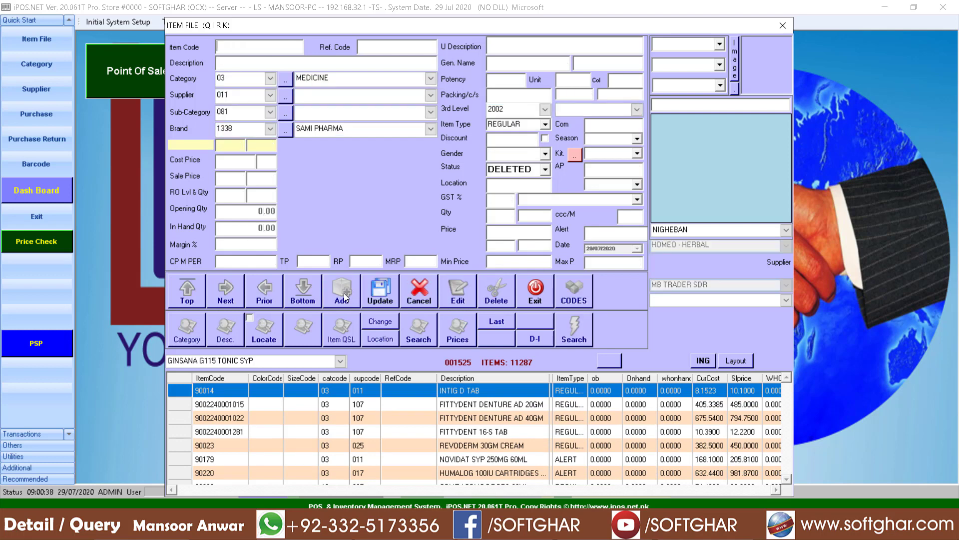
pyautogui.write('90015')
pyautogui.press('Return')
# - Open the Gastrolux.jpg picture from the medicine folder and read the name, generic, strength and manufacturer on the package
pyautogui.click(144, 528)
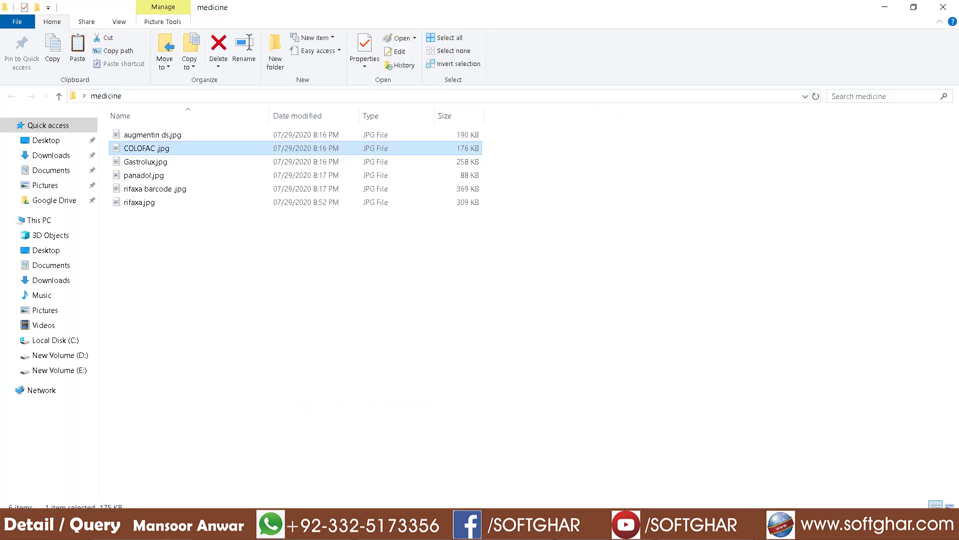
pyautogui.click(158, 165)
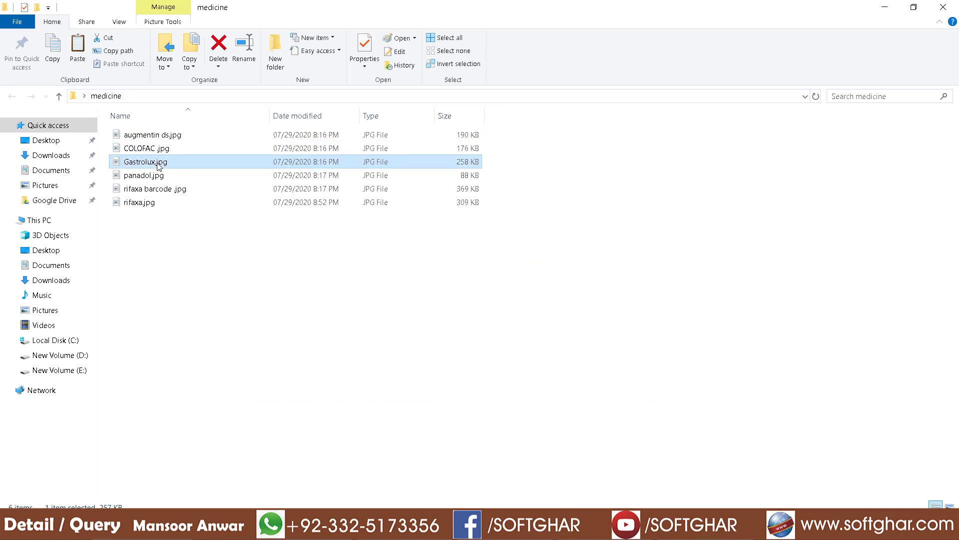
pyautogui.doubleClick(158, 165)
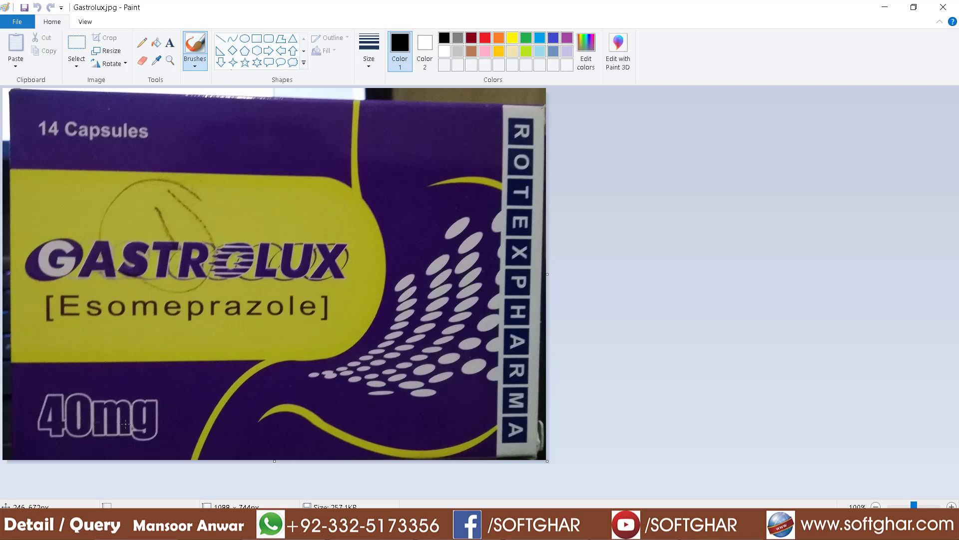
pyautogui.moveTo(45, 325); pyautogui.dragTo(321, 322)
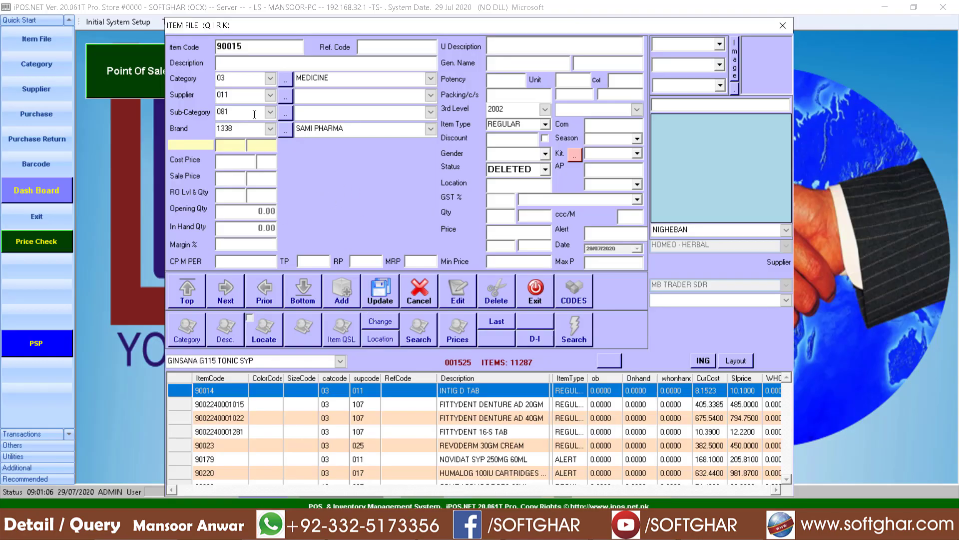
# - Describe the new item as GASTROLUX 40MG with generic name ESOMEPRAZOLE and a potency of 40 MG
pyautogui.write('GASTROLUX 40MG')
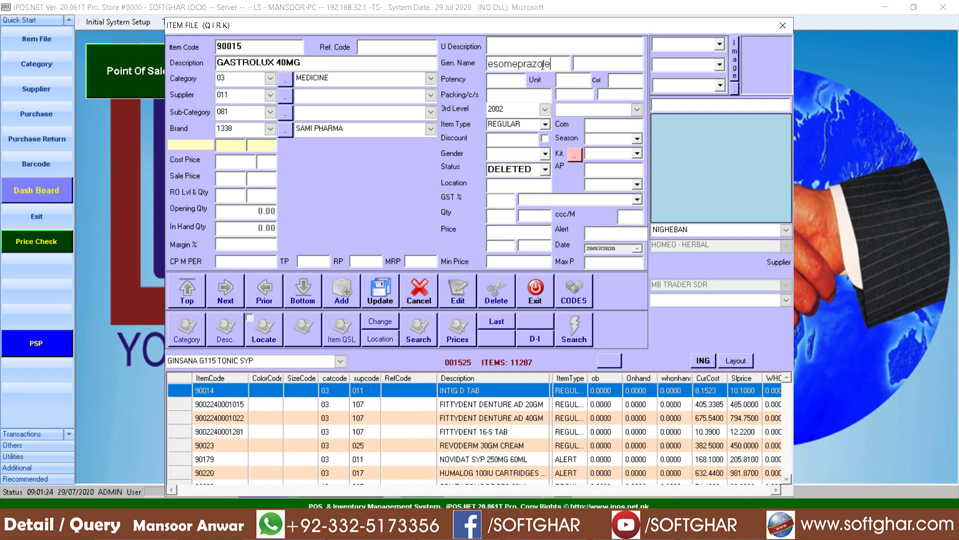
pyautogui.press('BackSpace')
pyautogui.press('BackSpace')
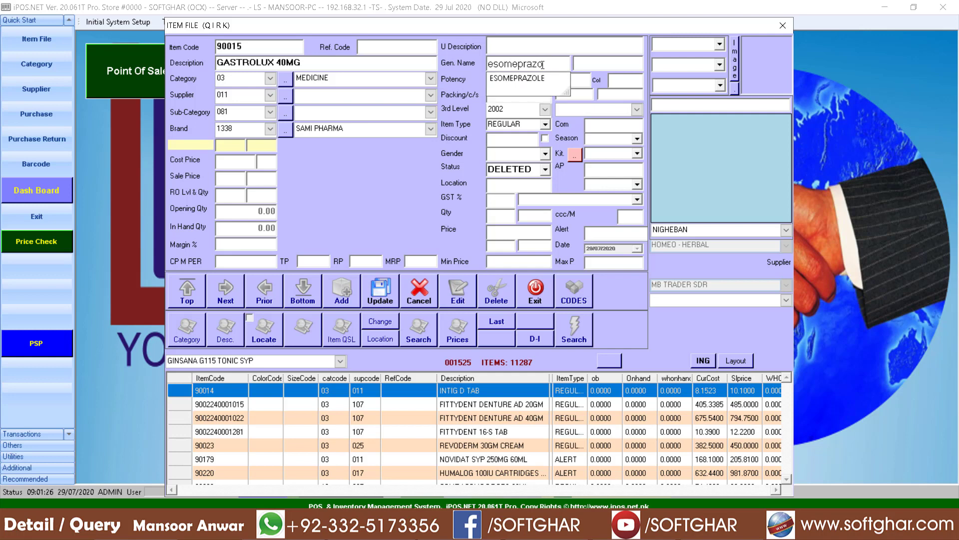
pyautogui.press('Down')
pyautogui.press('Return')
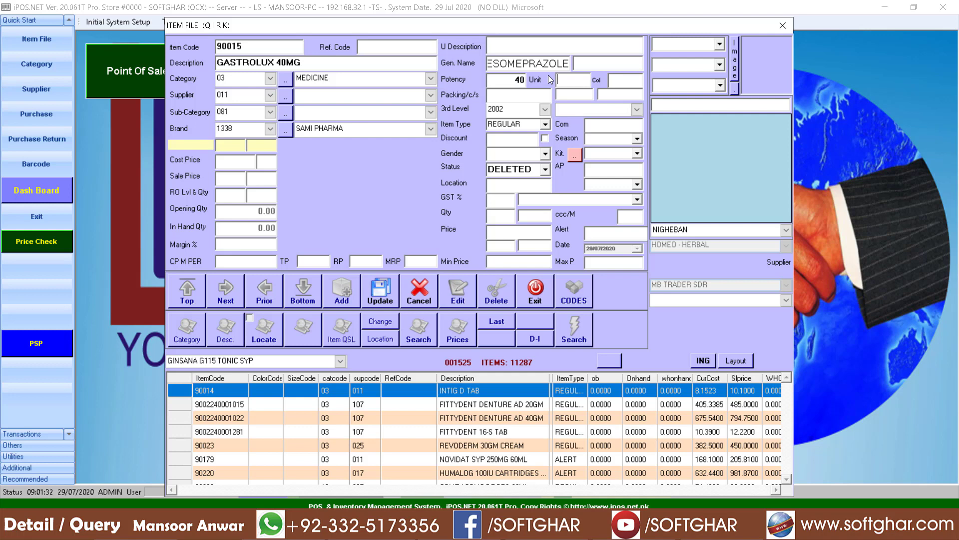
pyautogui.write('MG')
# - Set the GASTROLUX item's packing to 14, with a pack cost of 650 and a pack sale price of 750
pyautogui.click(523, 99)
pyautogui.write('14')
pyautogui.click(589, 96)
pyautogui.write('650')
pyautogui.press('Return')
pyautogui.write('750')
pyautogui.press('Return')
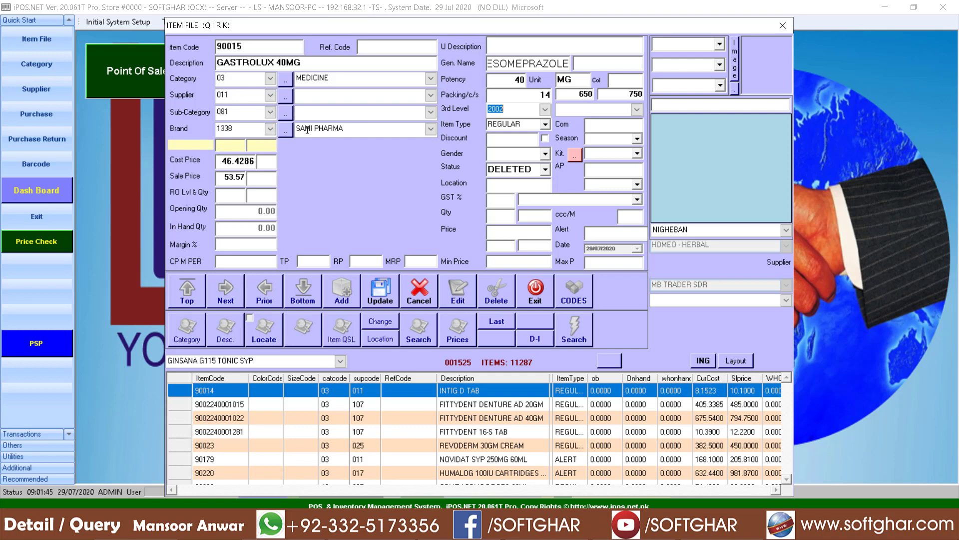
# - Set the GASTROLUX item's brand to ROTEX PHARMA and try to save the item
pyautogui.click(351, 133)
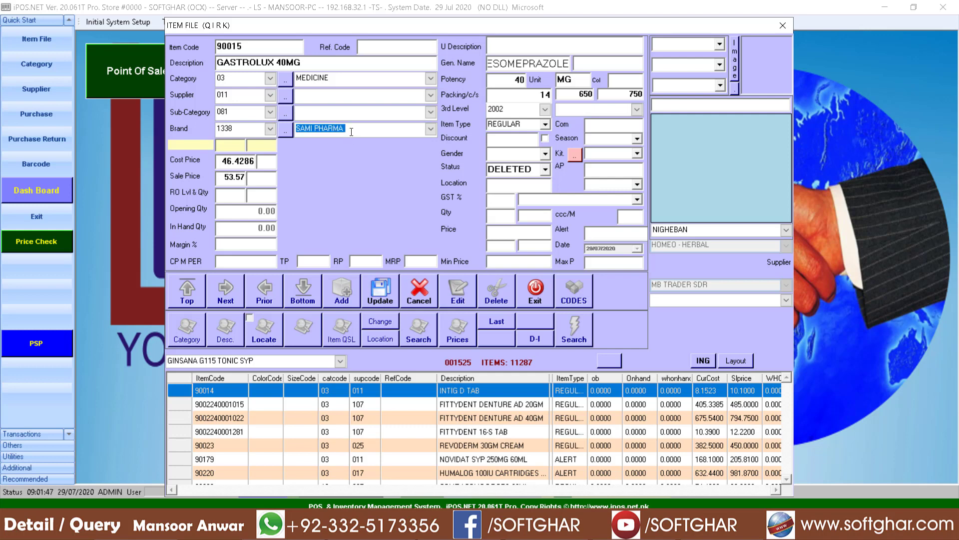
pyautogui.press('F4')
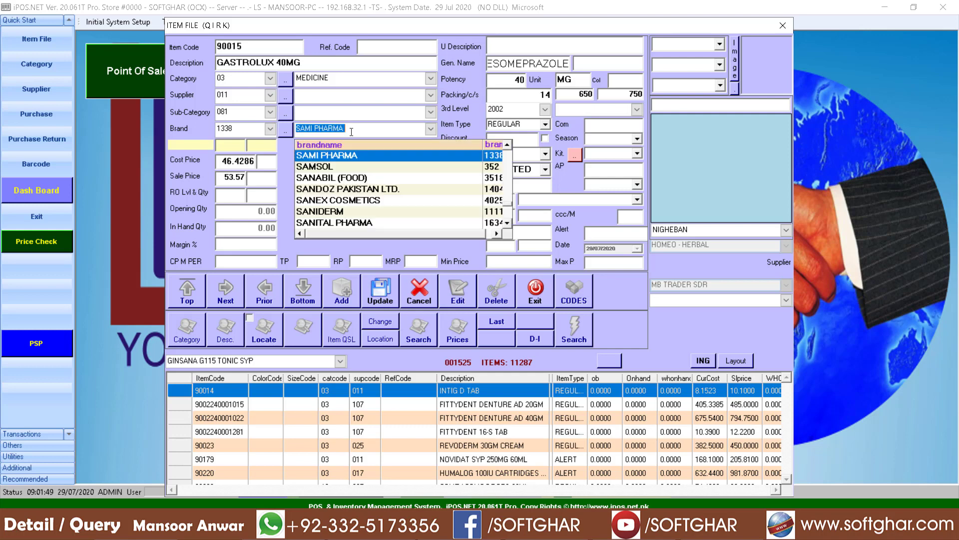
pyautogui.write('ROTEX')
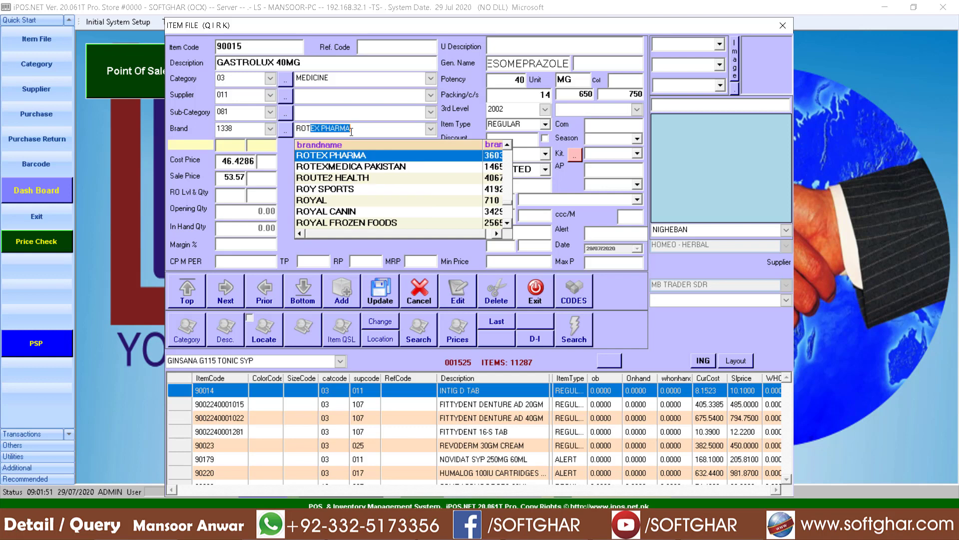
pyautogui.press('Return')
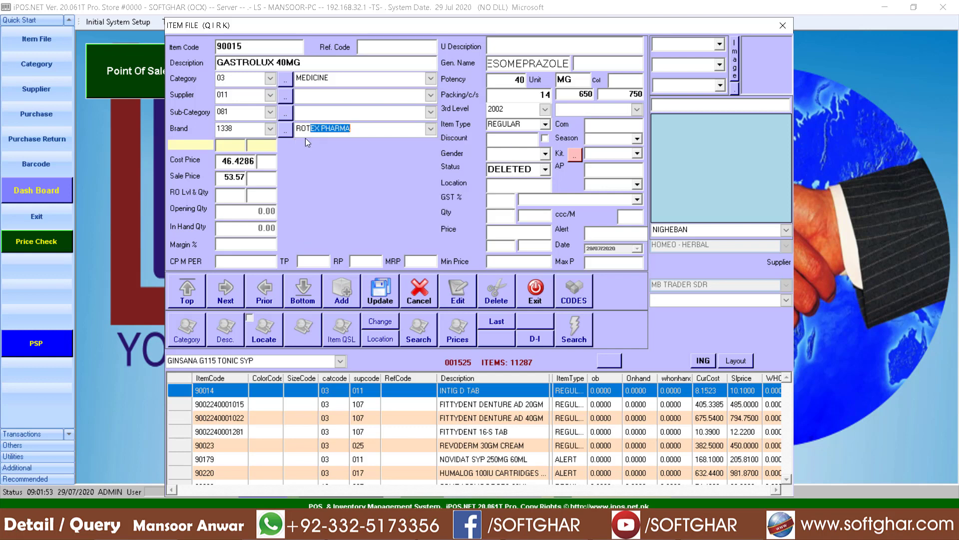
pyautogui.click(243, 129)
pyautogui.click(380, 295)
pyautogui.click(504, 300)
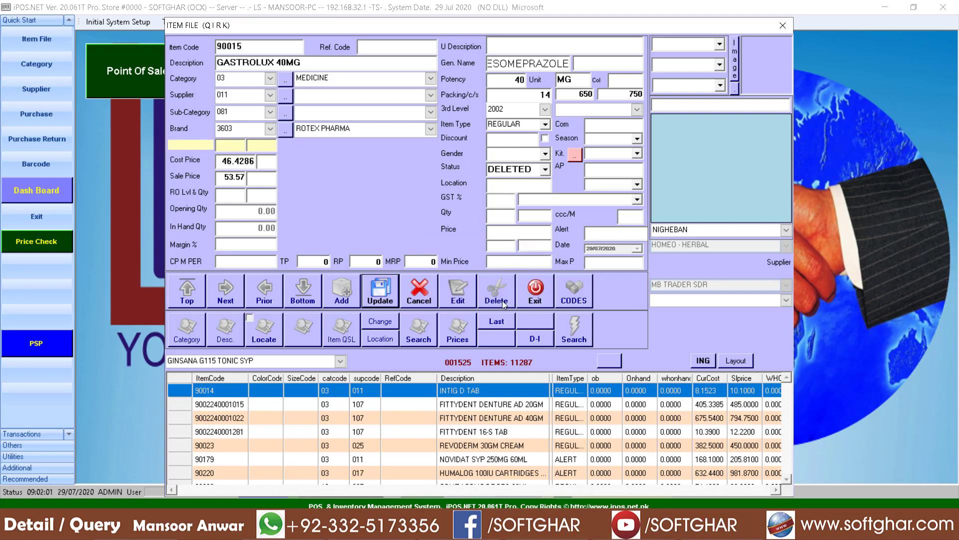